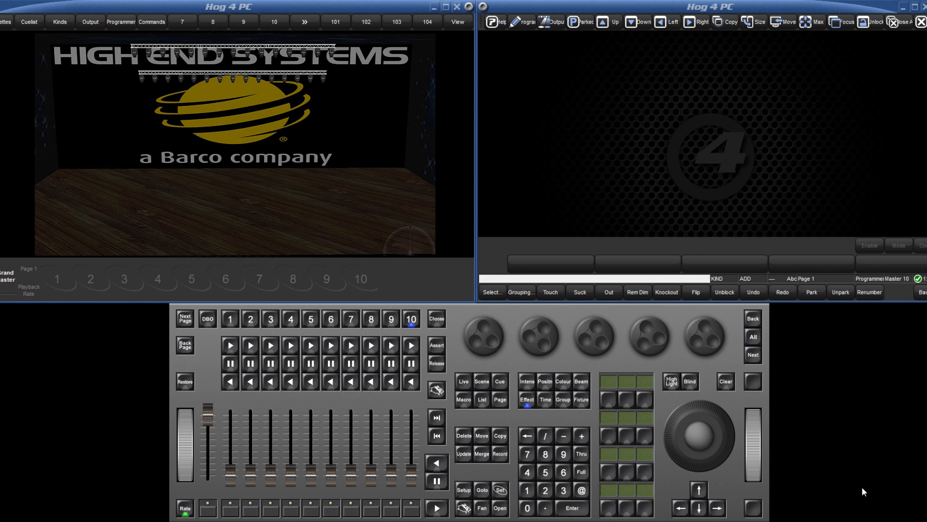
- Open the Effect Directory together with the Effects Engine window
{"action": "left_click", "coordinate": [500, 507]}
{"action": "left_click", "coordinate": [526, 404]}
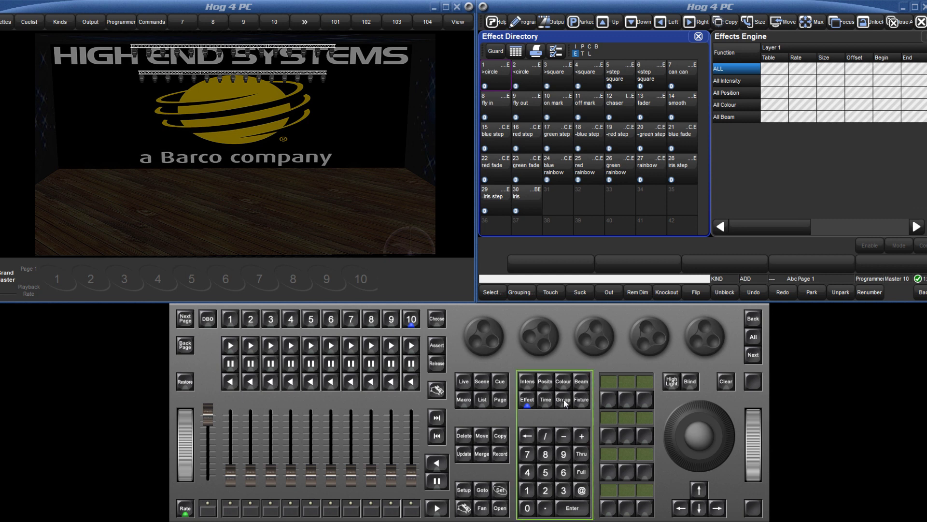
- Select the fixture group, bring it to full intensity and apply position palette 1, DS Fan
{"action": "left_click", "coordinate": [564, 400]}
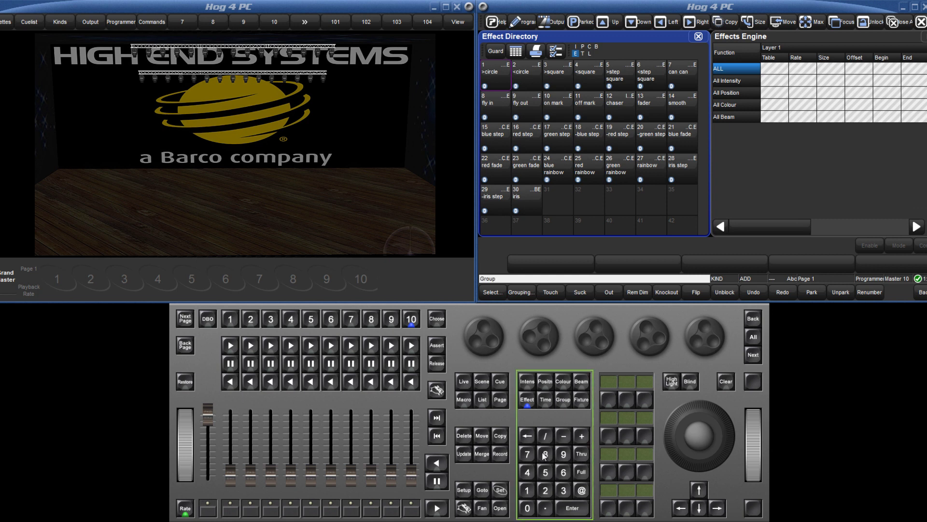
{"action": "left_click", "coordinate": [582, 476]}
{"action": "left_click", "coordinate": [546, 383]}
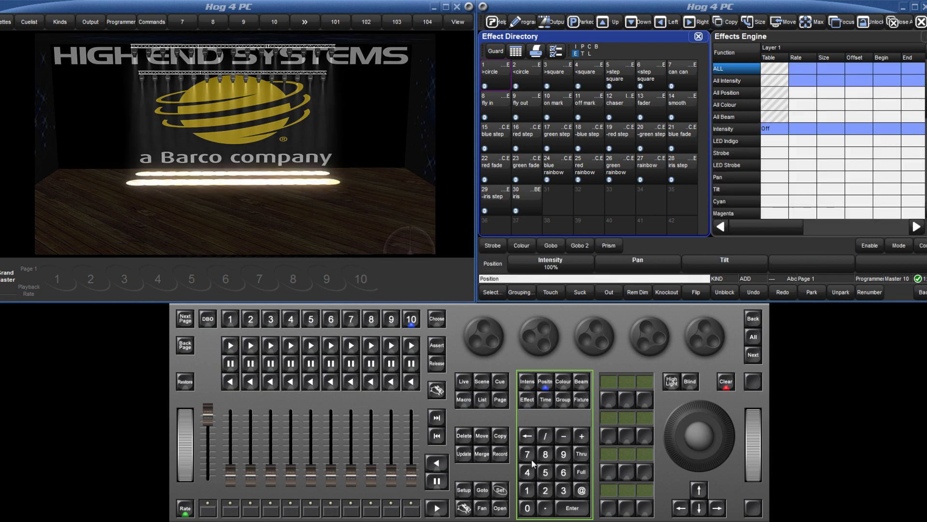
{"action": "left_click", "coordinate": [527, 490]}
{"action": "left_click", "coordinate": [573, 508]}
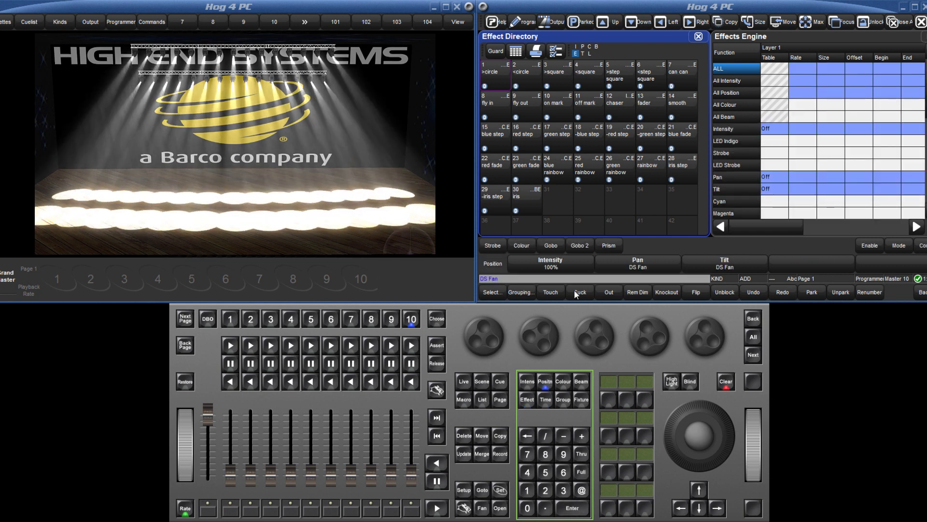
- Apply the >circle effect from the directory to the selected fixtures and assign the first page of effect parameters to the encoders
{"action": "left_click", "coordinate": [496, 73]}
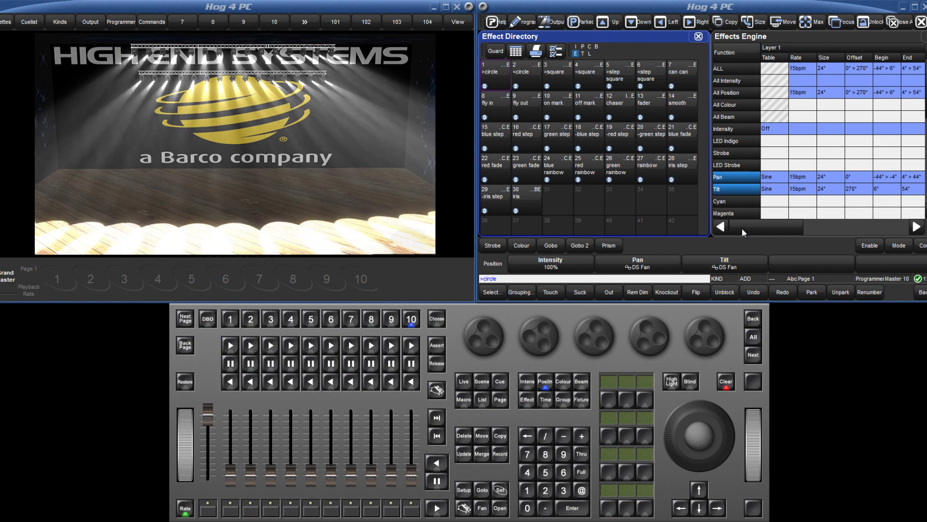
{"action": "left_click_drag", "start_coordinate": [741, 228], "coordinate": [685, 233]}
{"action": "left_click", "coordinate": [532, 400]}
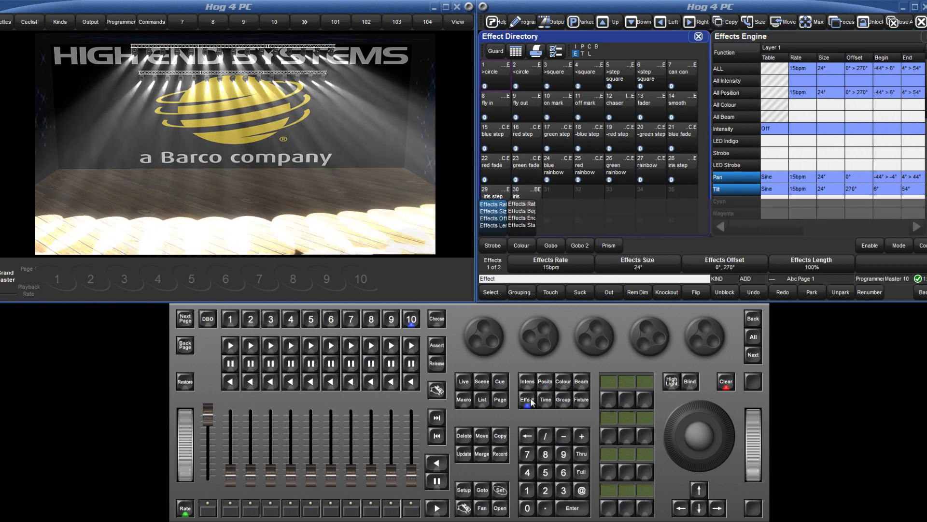
{"action": "left_click", "coordinate": [532, 400]}
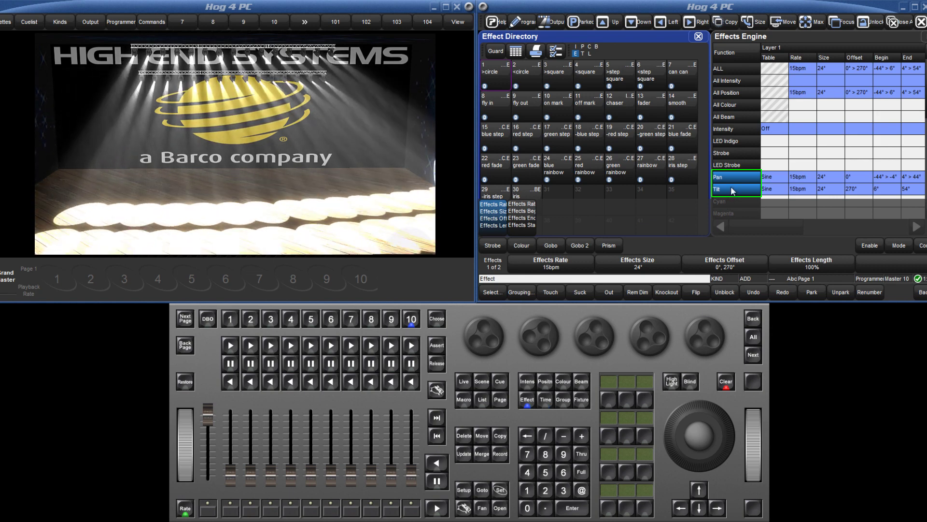
- Deselect the Tilt function and increase the size of the Pan effect alone to 49°
{"action": "left_click", "coordinate": [731, 186]}
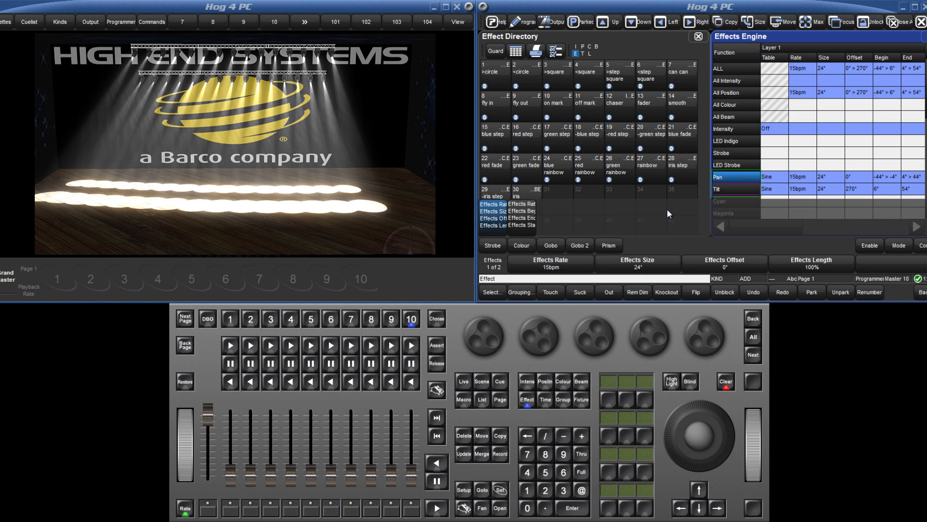
{"action": "mouse_move", "coordinate": [539, 336]}
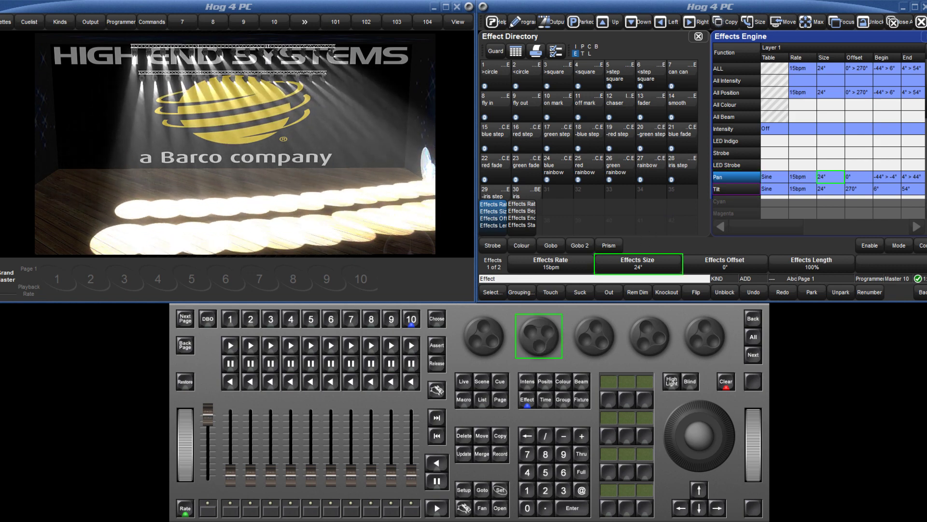
{"action": "left_click_drag", "start_coordinate": [539, 335], "coordinate": [554, 329]}
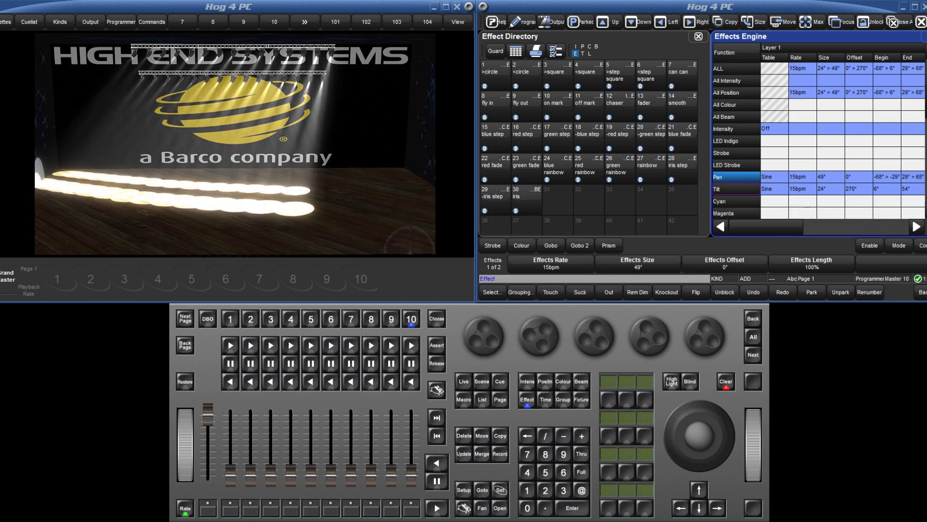
- Reselect Tilt with Pan, raise their effect rate to 33.8bpm and fan the effect offset across the fixtures
{"action": "left_click", "coordinate": [730, 188]}
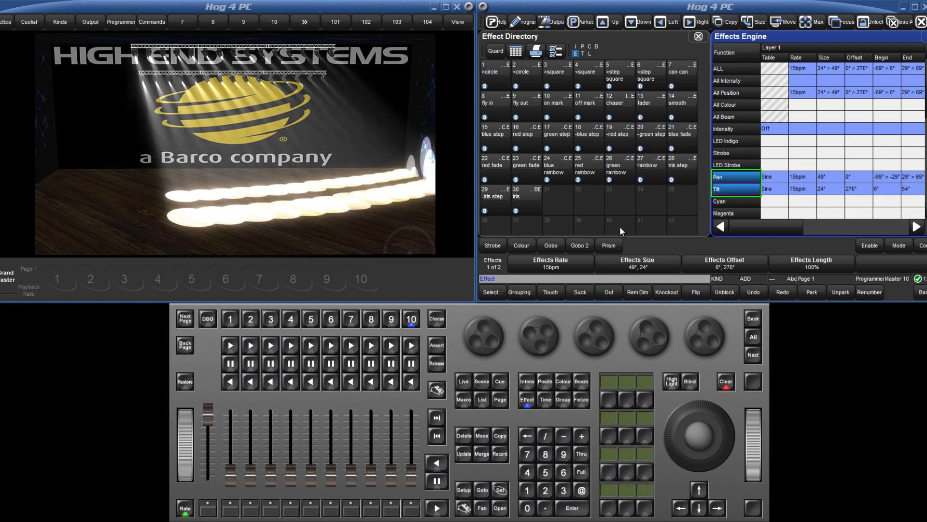
{"action": "left_click_drag", "start_coordinate": [492, 324], "coordinate": [477, 345]}
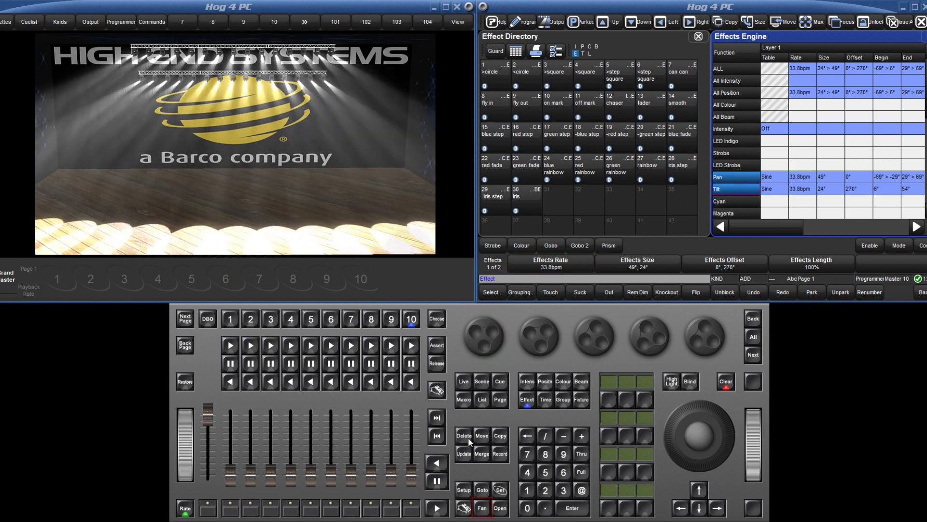
{"action": "left_click", "coordinate": [482, 507]}
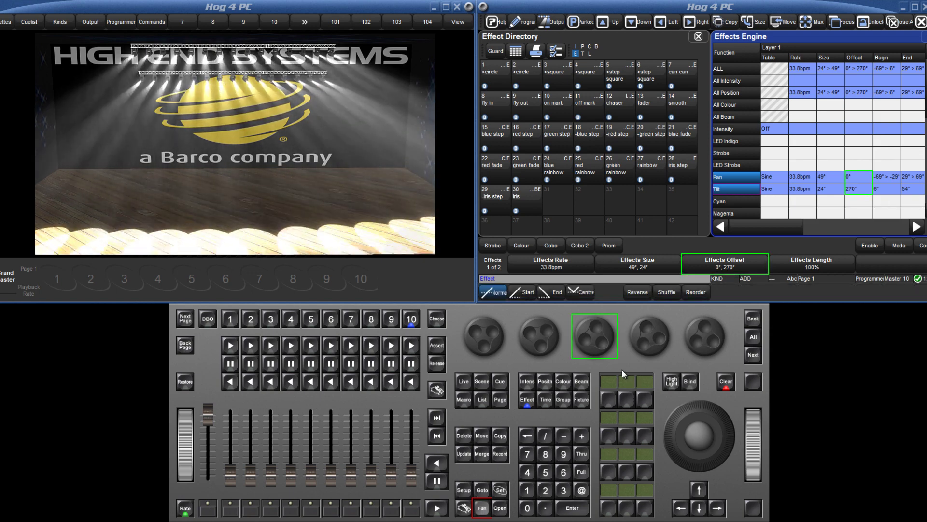
{"action": "left_click_drag", "start_coordinate": [589, 349], "coordinate": [610, 328]}
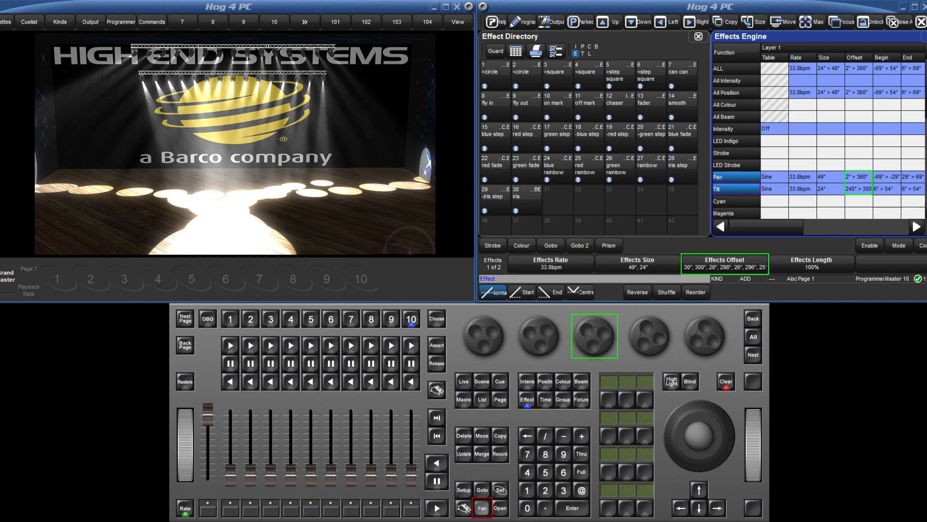
- Clear the programmer, then select all SolaSpot CMY fixtures and put them in position palette 1, DS Fan
{"action": "left_click", "coordinate": [726, 381]}
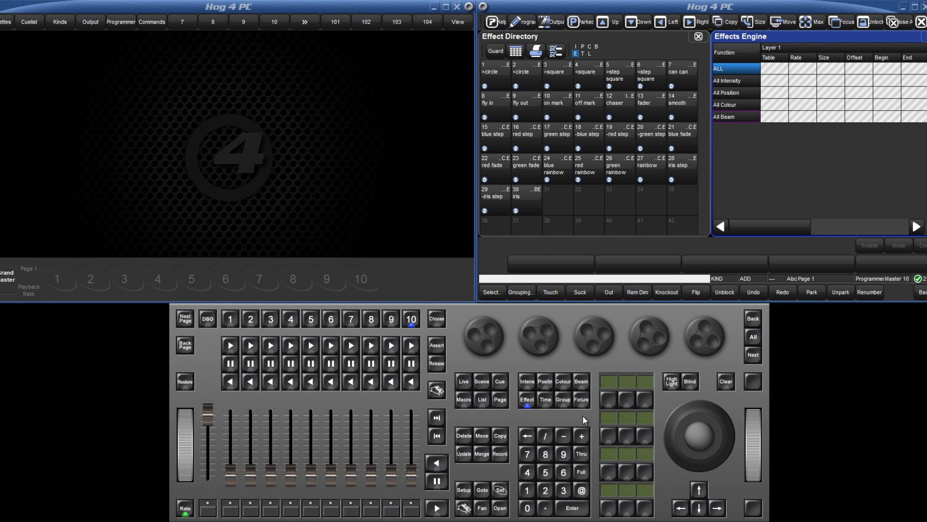
{"action": "left_click", "coordinate": [560, 402]}
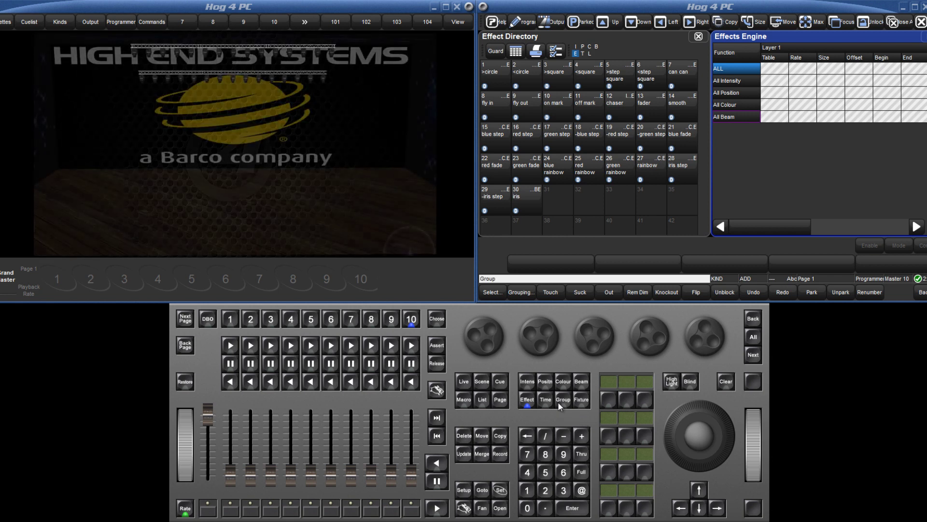
{"action": "left_click", "coordinate": [571, 511]}
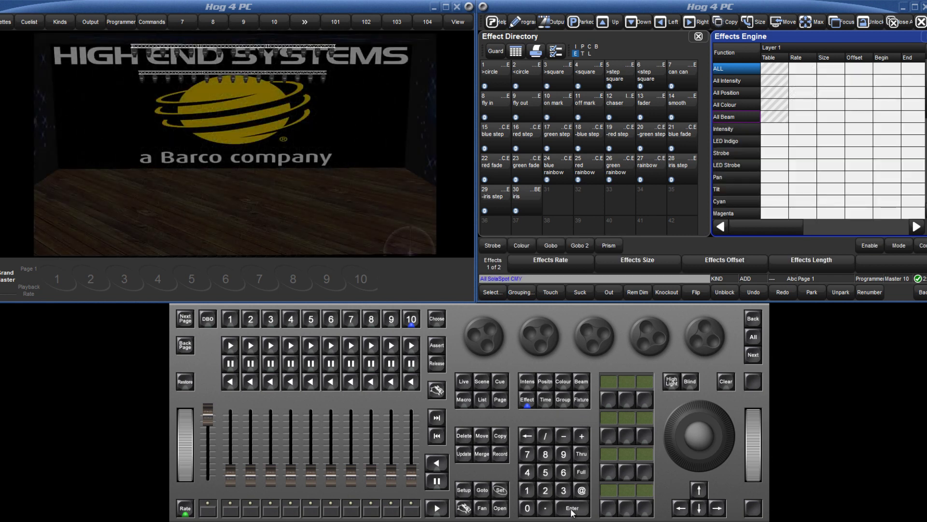
{"action": "left_click", "coordinate": [545, 381]}
{"action": "left_click", "coordinate": [527, 490]}
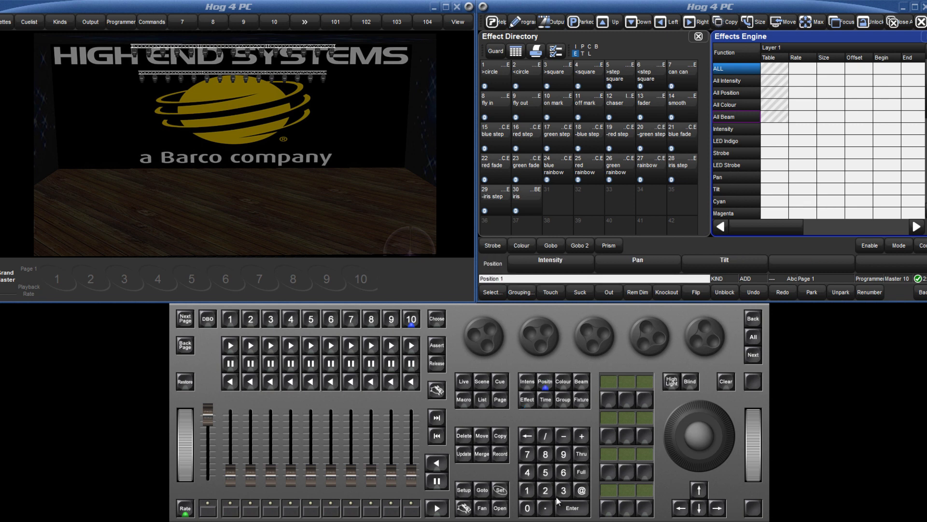
{"action": "left_click", "coordinate": [570, 508]}
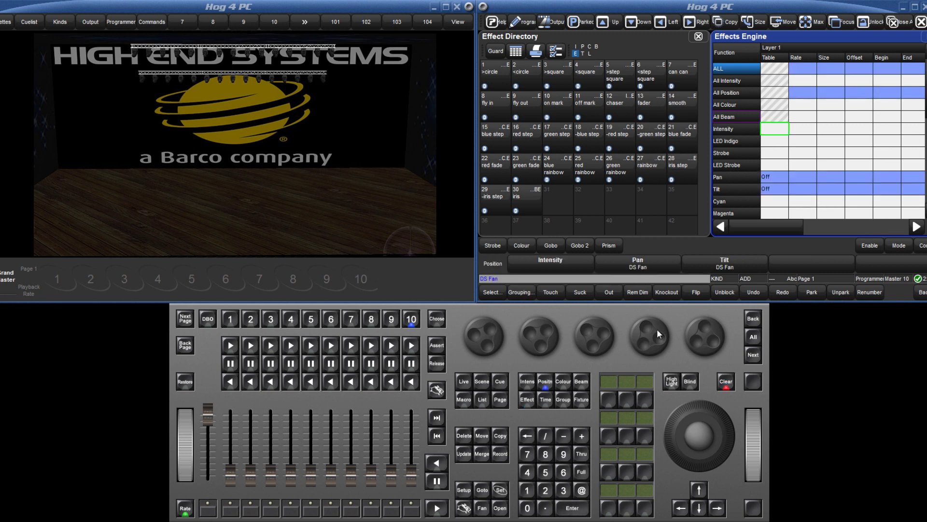
- Assign the Step table to the Intensity function and set its Begin value to 0%
{"action": "left_click", "coordinate": [771, 131]}
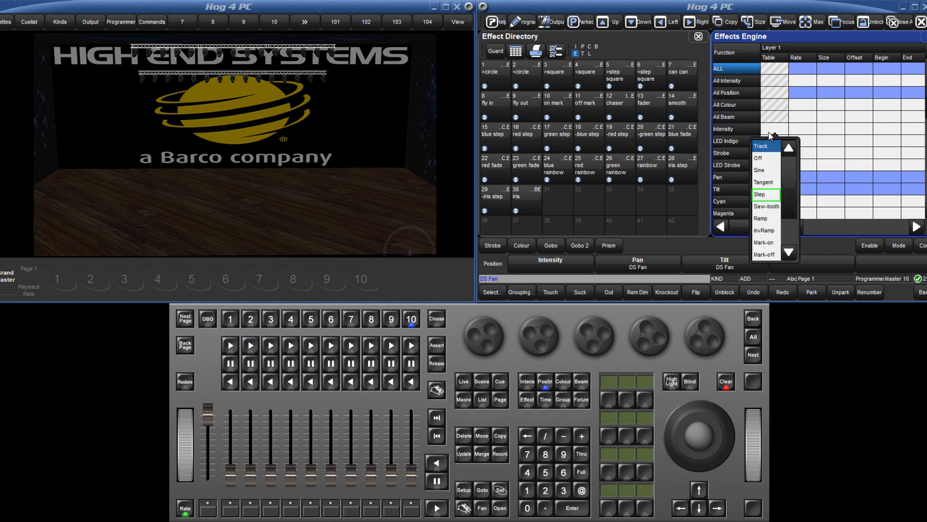
{"action": "left_click", "coordinate": [760, 194]}
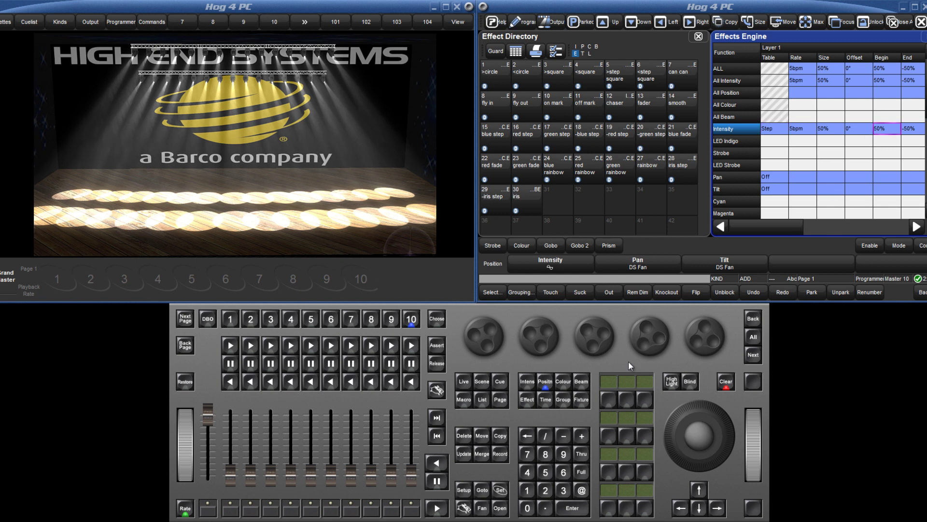
{"action": "left_click", "coordinate": [500, 489]}
{"action": "left_click", "coordinate": [527, 508]}
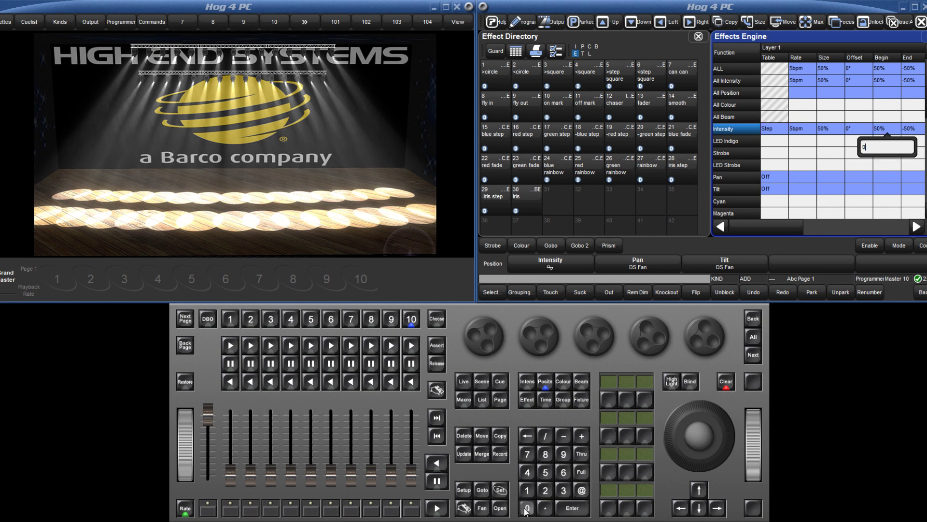
{"action": "left_click", "coordinate": [572, 508]}
- Set the End value of the Intensity effect to 100%
{"action": "left_click", "coordinate": [908, 130]}
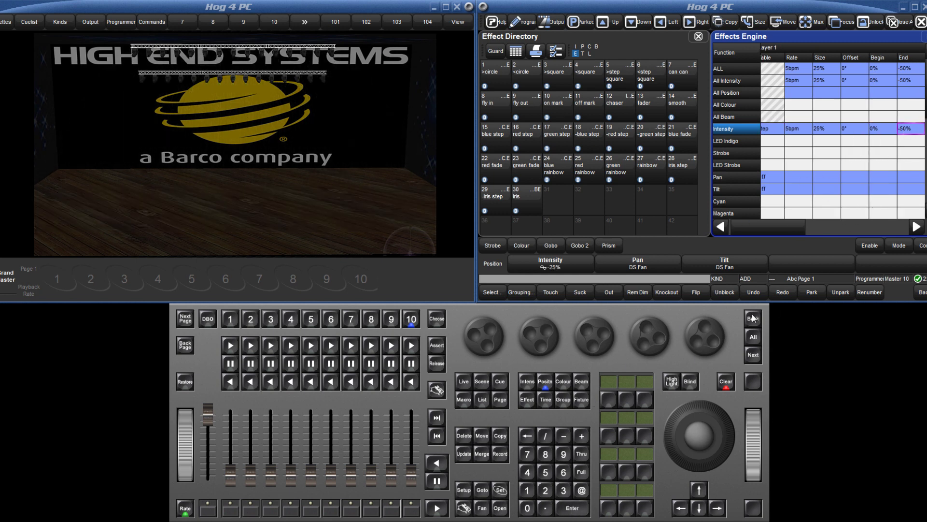
{"action": "left_click", "coordinate": [500, 489]}
{"action": "left_click", "coordinate": [527, 490]}
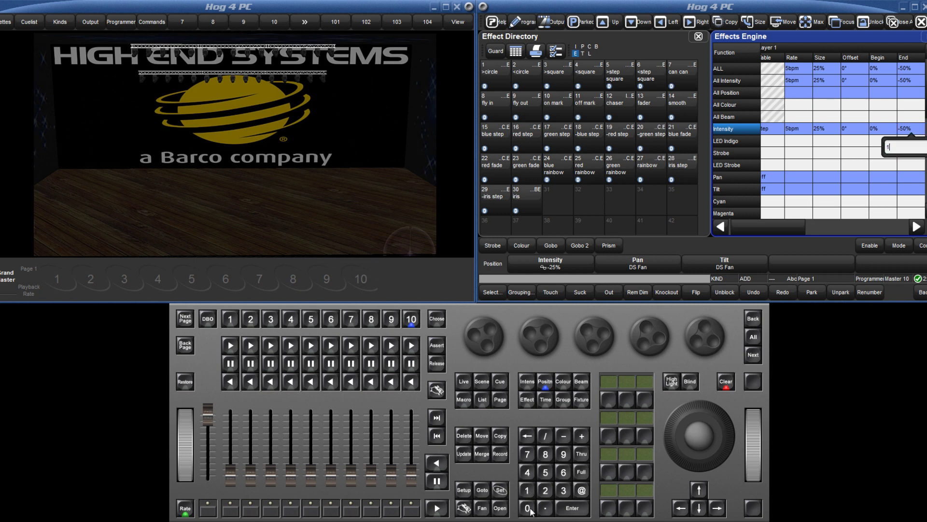
{"action": "left_click", "coordinate": [527, 508]}
{"action": "left_click", "coordinate": [527, 507]}
{"action": "left_click", "coordinate": [563, 510]}
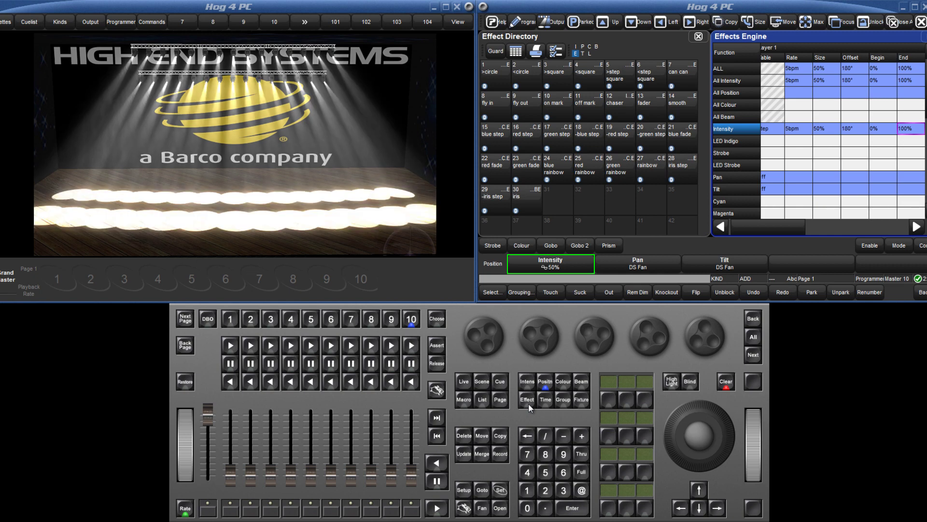
- Spread the Intensity effect's offset from 0° > 348° across the fixtures and reduce its length to 10%
{"action": "left_click", "coordinate": [528, 400]}
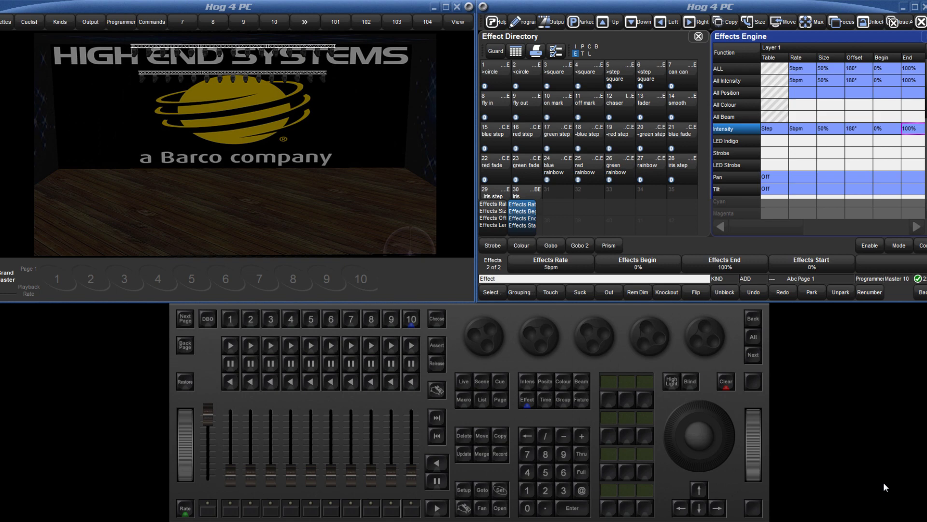
{"action": "left_click", "coordinate": [856, 129]}
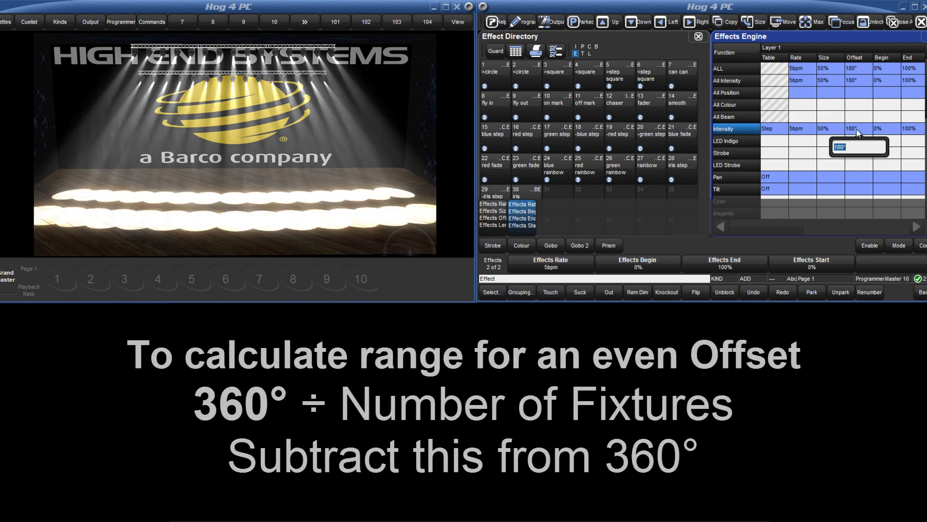
{"action": "type", "text": "0° "}
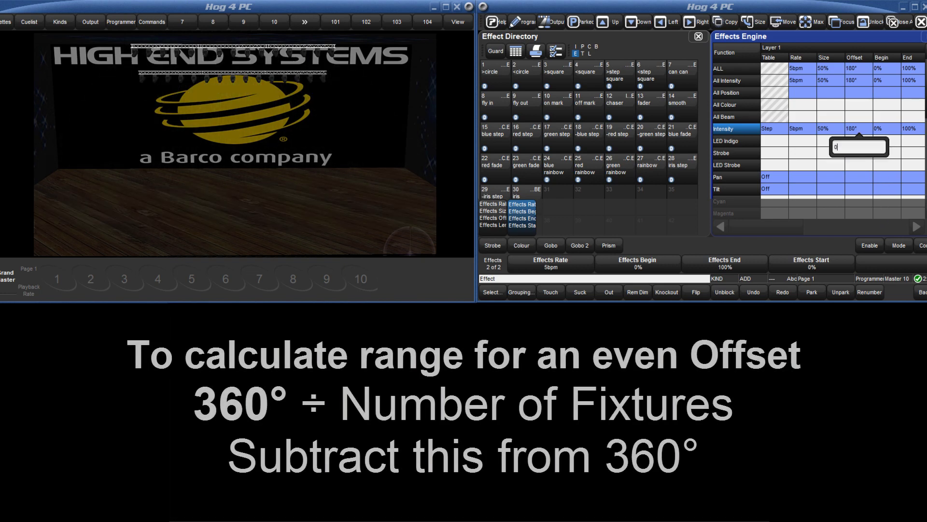
{"action": "type", "text": "> 348"}
{"action": "key", "text": "Return"}
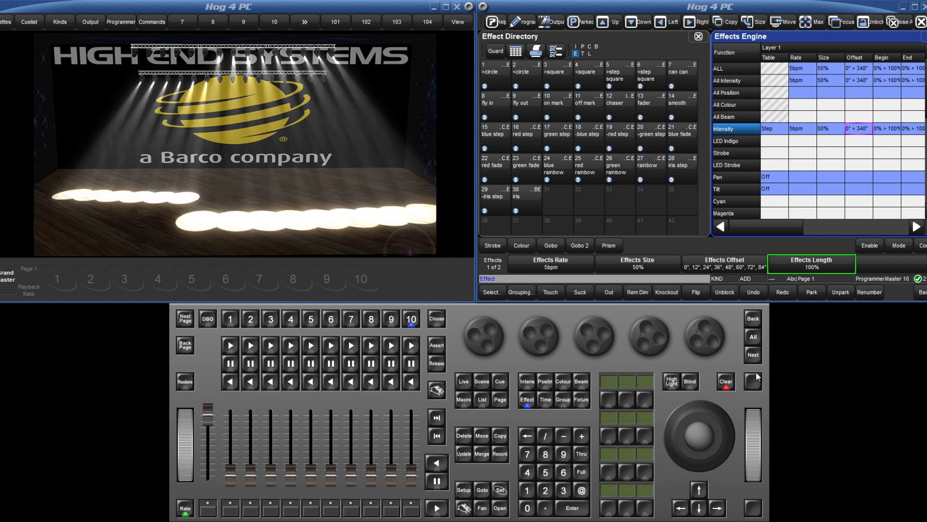
{"action": "left_click_drag", "start_coordinate": [643, 323], "coordinate": [643, 384]}
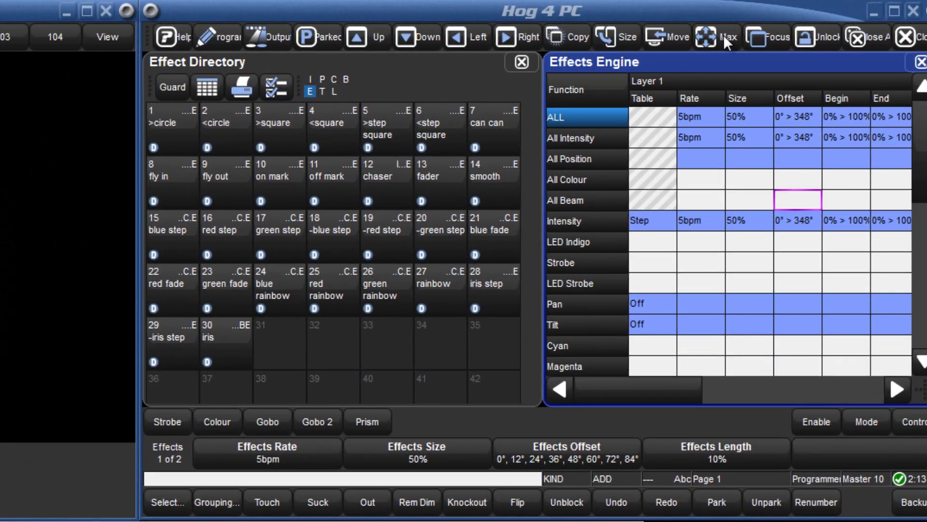
- Maximize the Effects Engine window and open the Bounce setting of the Intensity effect
{"action": "left_click", "coordinate": [769, 28]}
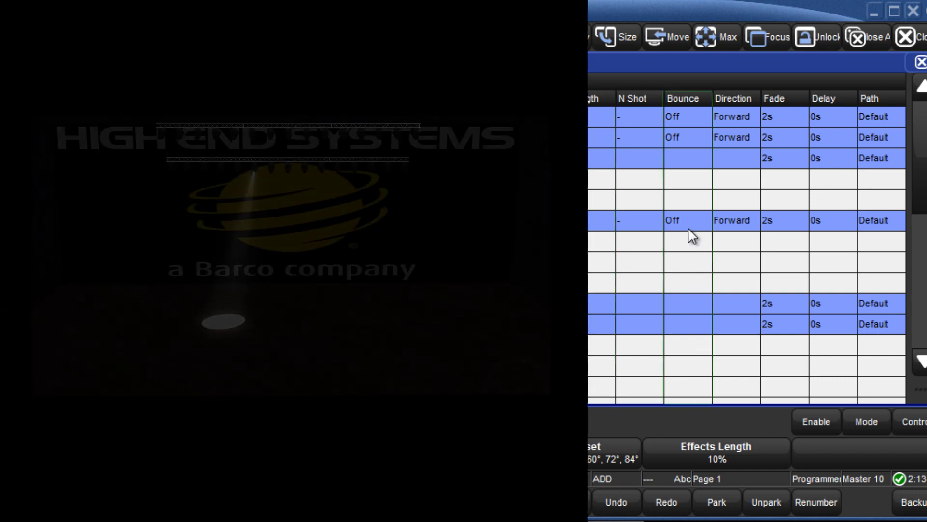
{"action": "left_click", "coordinate": [686, 220]}
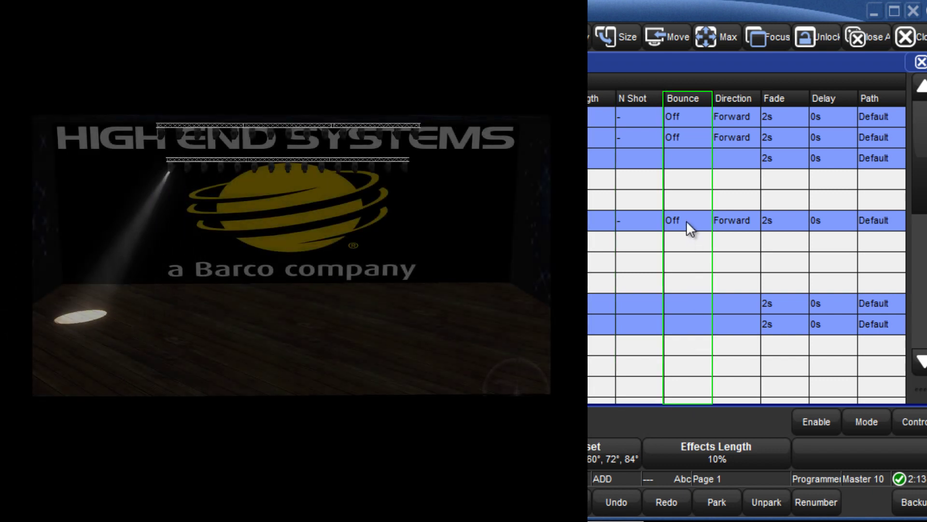
{"action": "left_click", "coordinate": [686, 220]}
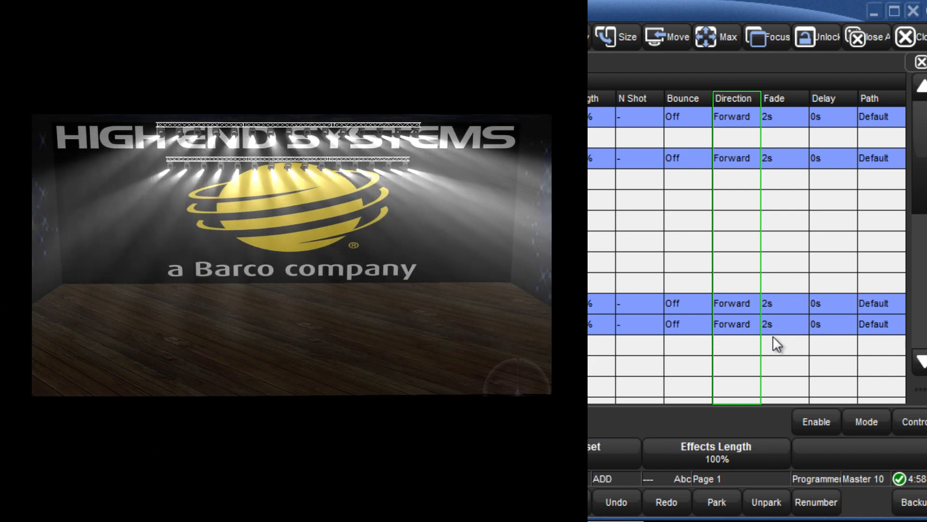
- Open the Direction setting of the All Position effect row
{"action": "left_click", "coordinate": [733, 158]}
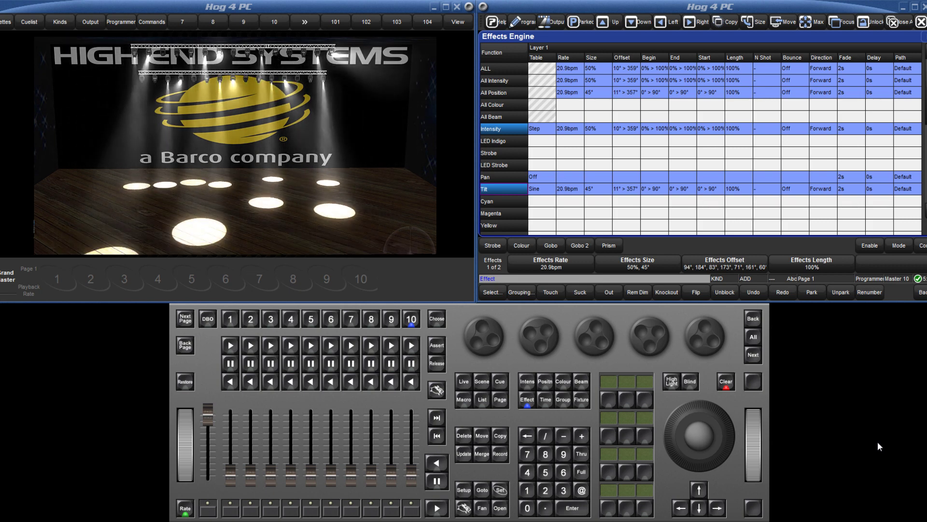
{"action": "left_click", "coordinate": [690, 384]}
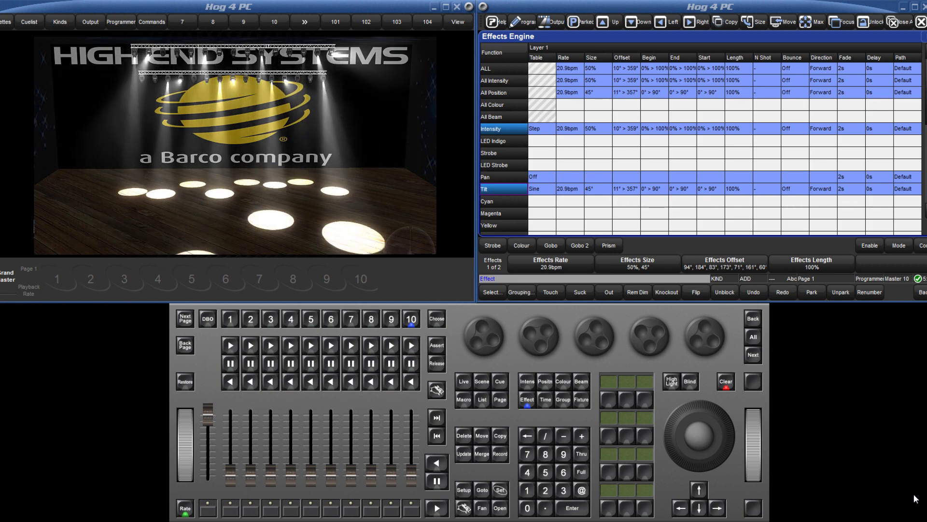
- Open the Programmer and inspect the effects' Size, Rate, Offset and Table data for the fixtures
{"action": "left_click", "coordinate": [527, 22]}
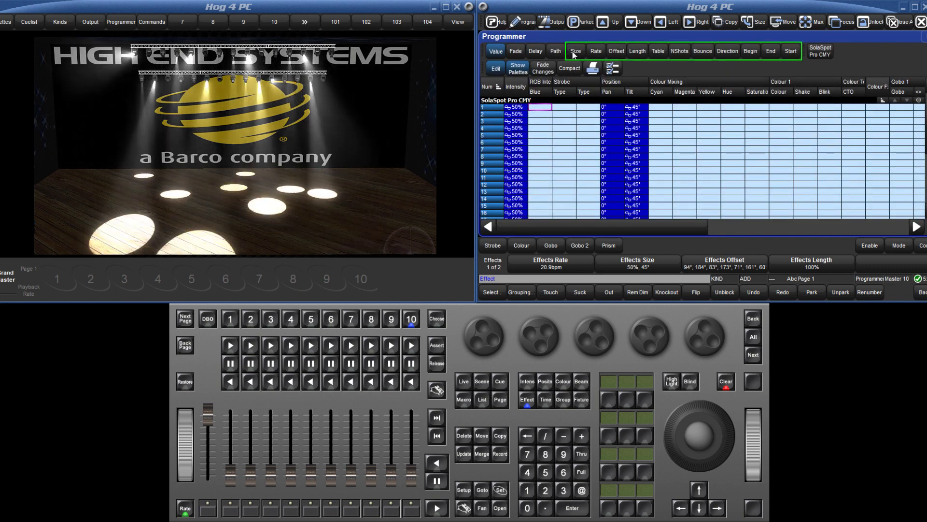
{"action": "left_click", "coordinate": [575, 51]}
{"action": "left_click", "coordinate": [597, 51]}
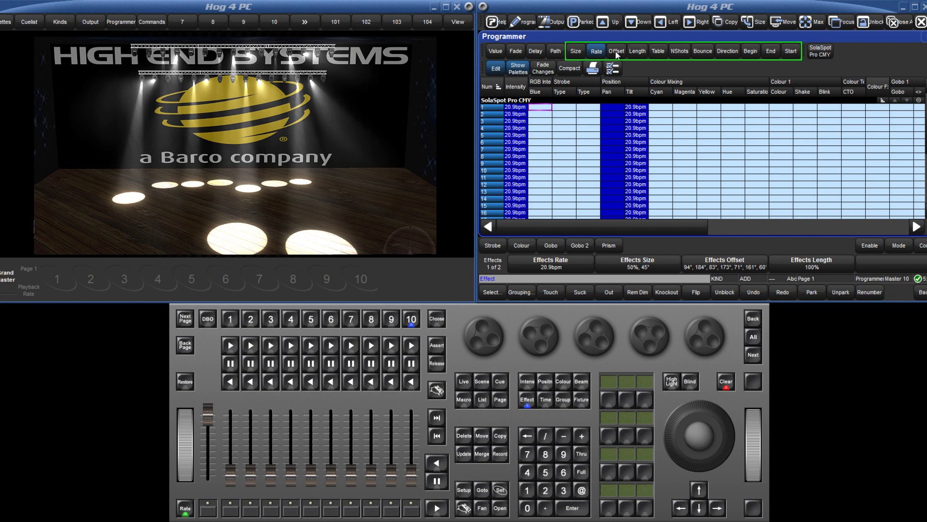
{"action": "left_click", "coordinate": [617, 51]}
{"action": "left_click", "coordinate": [658, 51]}
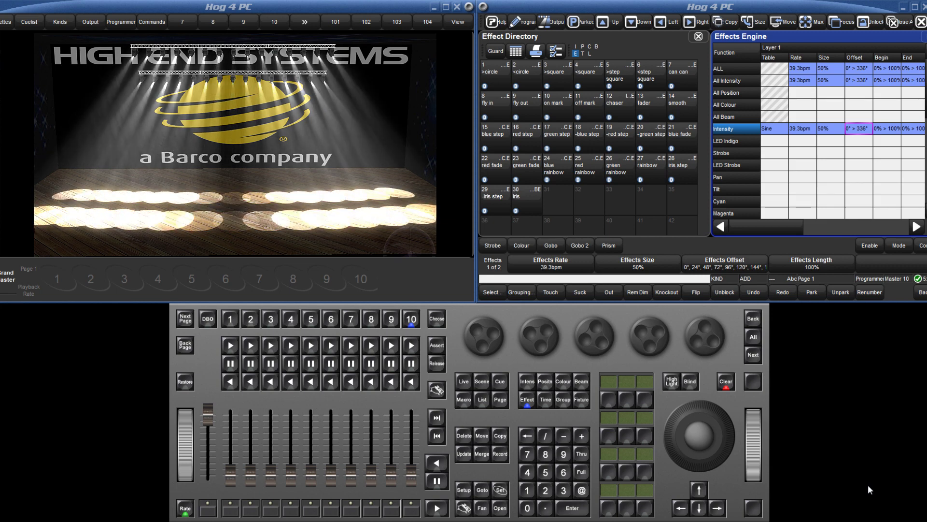
- Record the programmed effect into slot 32 of the effect directory using the Intensity and Effects kinds
{"action": "left_click", "coordinate": [500, 459]}
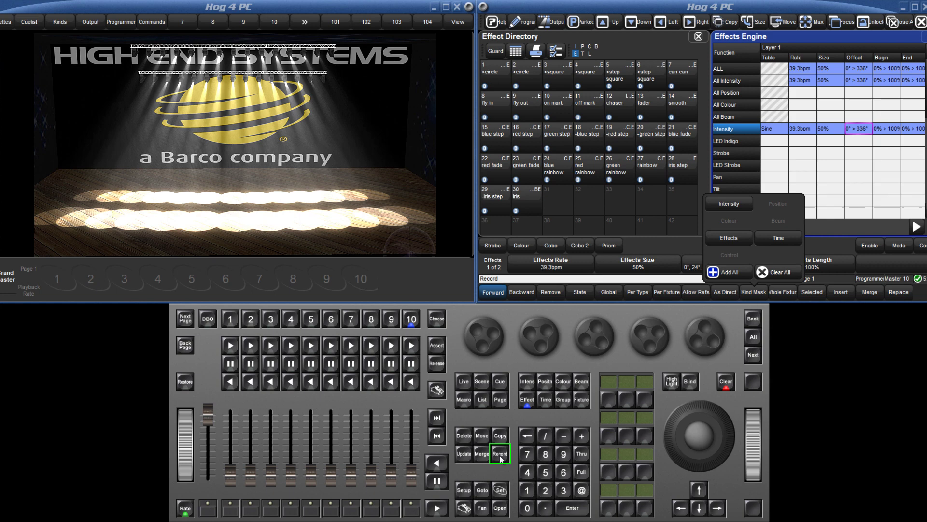
{"action": "left_click", "coordinate": [738, 204]}
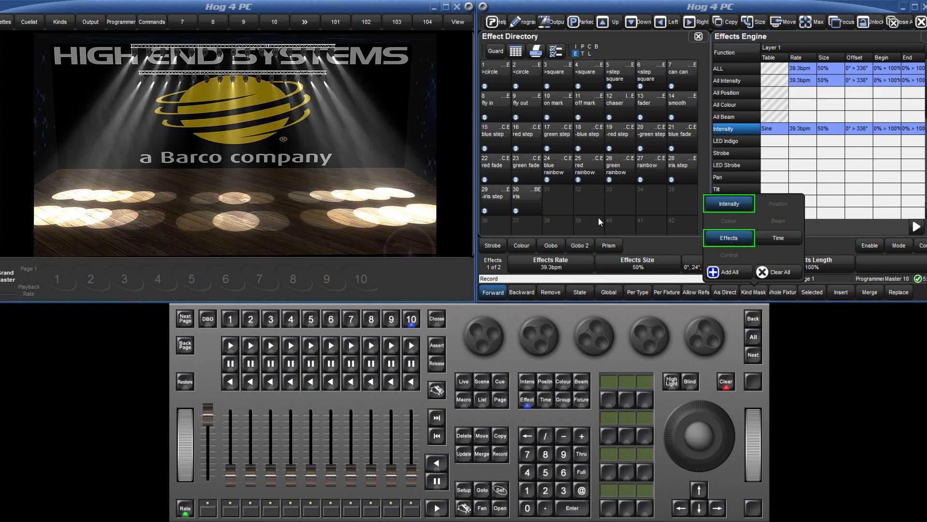
{"action": "left_click", "coordinate": [588, 207]}
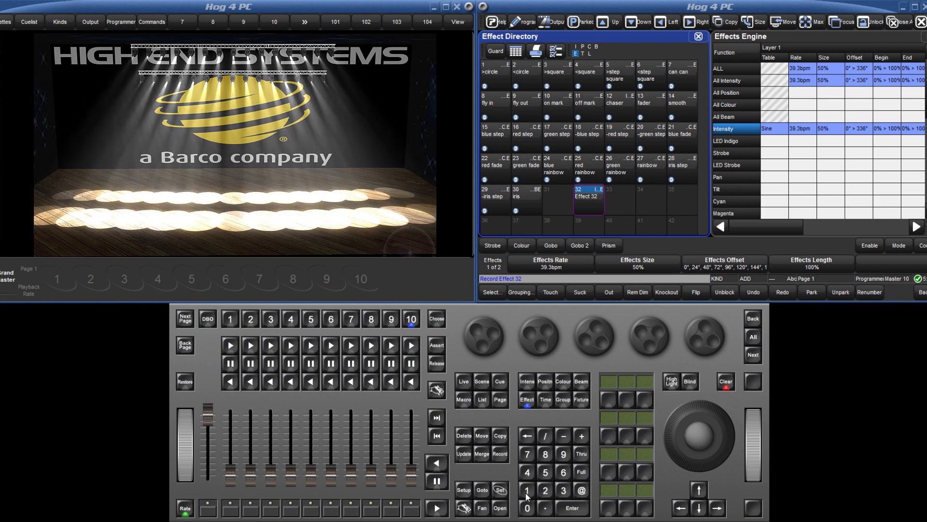
- Select fixture 1 and record its effect as a Global palette, with Selected, Intensity and Effects enabled, into directory slot 34
{"action": "left_click", "coordinate": [526, 491]}
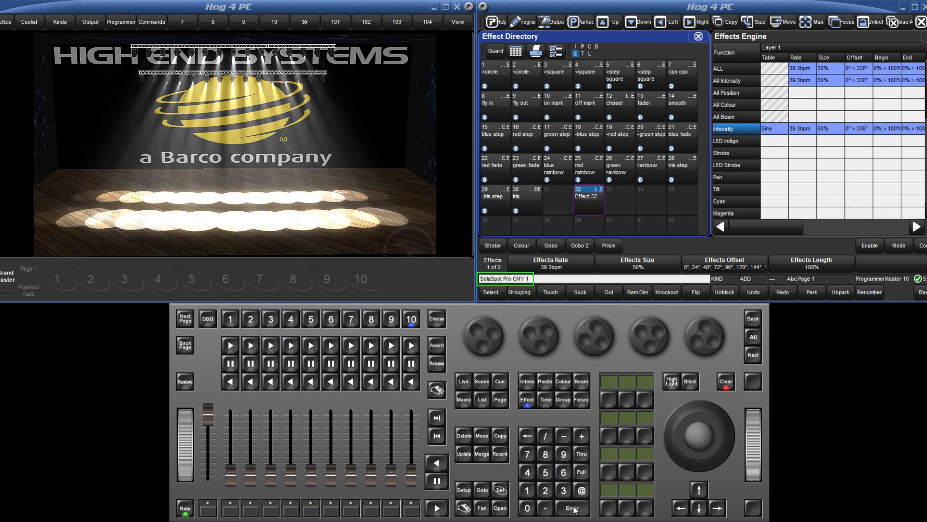
{"action": "left_click", "coordinate": [573, 508]}
{"action": "left_click", "coordinate": [500, 453]}
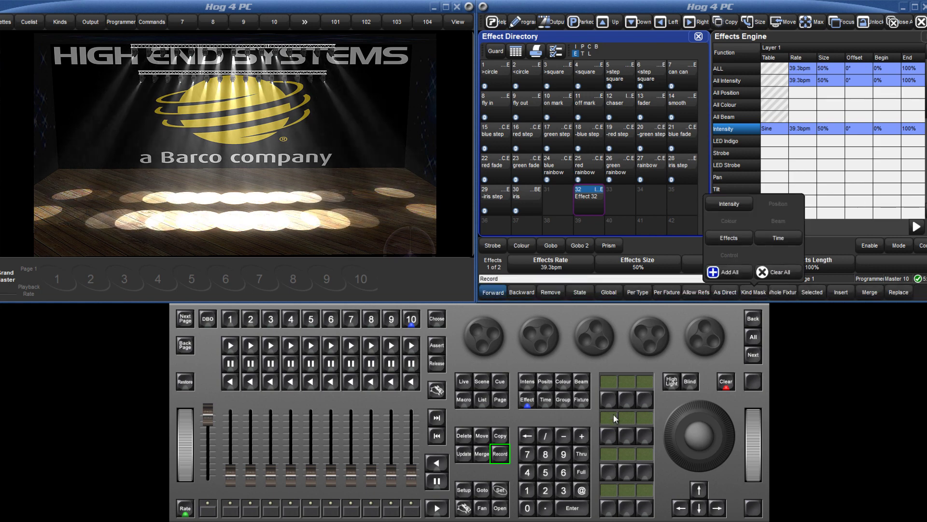
{"action": "left_click", "coordinate": [812, 292]}
{"action": "left_click", "coordinate": [621, 292]}
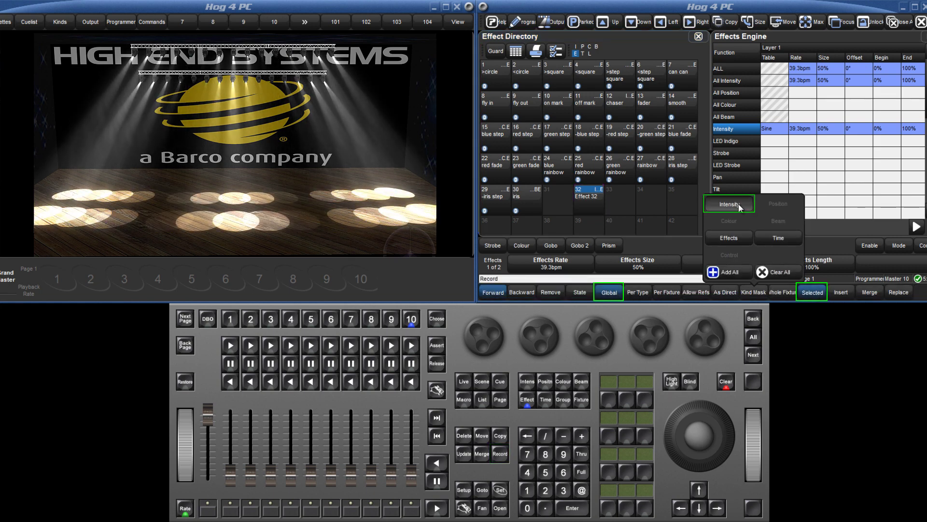
{"action": "left_click", "coordinate": [738, 204]}
{"action": "left_click", "coordinate": [733, 238]}
{"action": "left_click", "coordinate": [647, 203]}
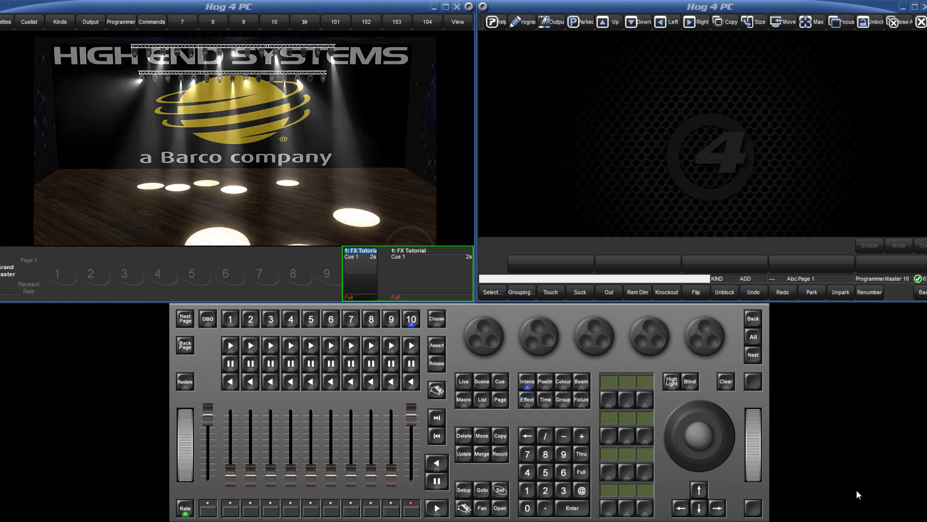
- Choose master 10, lower its Effect Rate to 78%, raise it to 100.25% and release the cuelist
{"action": "left_click", "coordinate": [414, 324]}
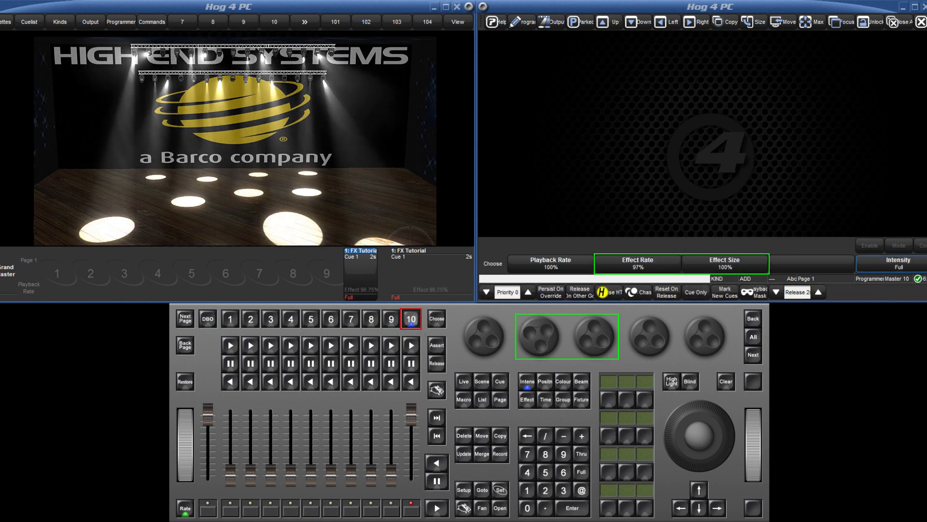
{"action": "scroll", "coordinate": [539, 336], "scroll_direction": "down", "scroll_amount": 5}
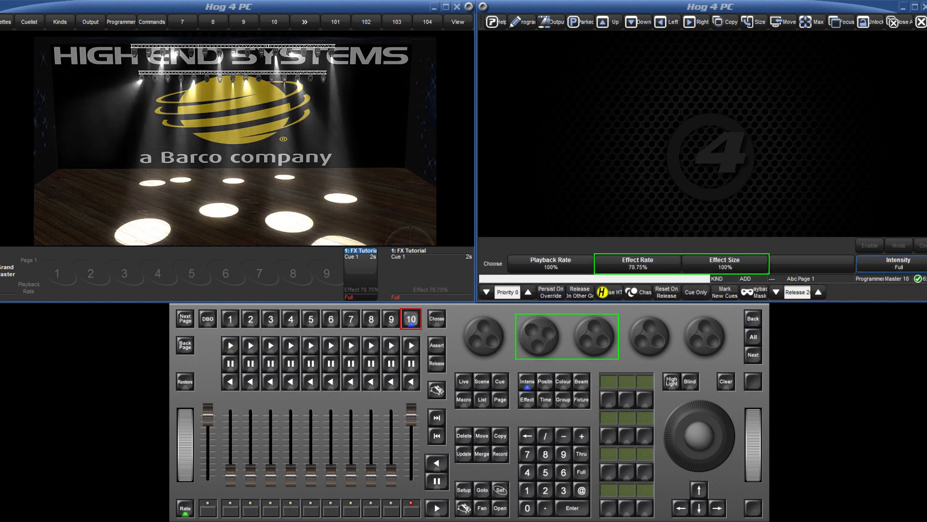
{"action": "scroll", "coordinate": [539, 336], "scroll_direction": "down", "scroll_amount": 1}
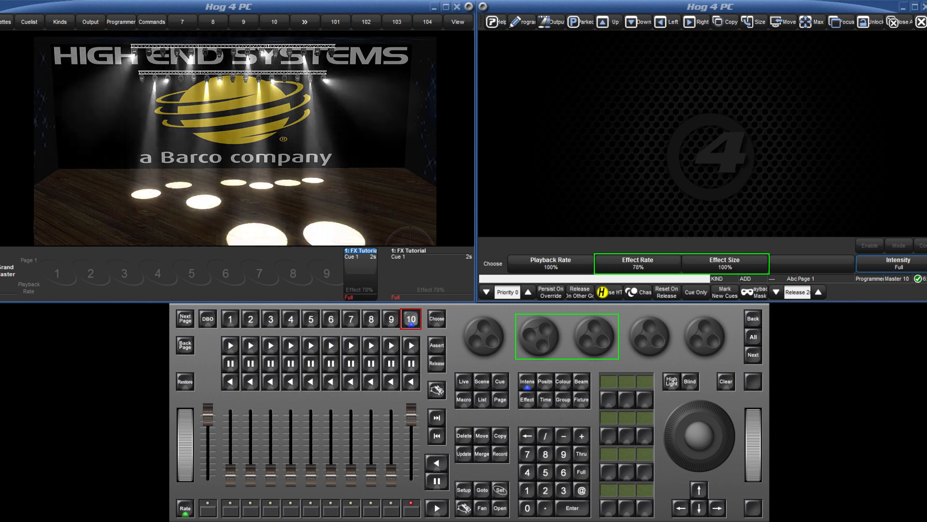
{"action": "scroll", "coordinate": [538, 336], "scroll_direction": "up", "scroll_amount": 3}
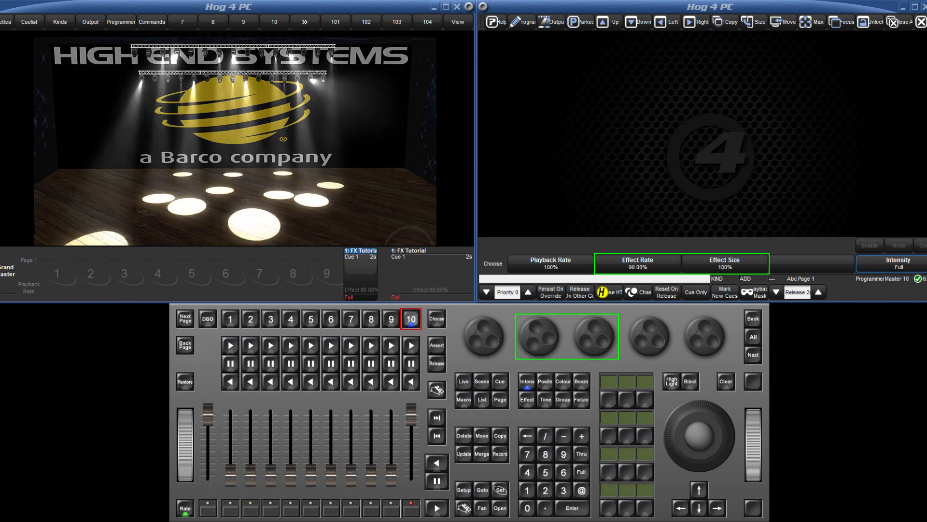
{"action": "scroll", "coordinate": [535, 324], "scroll_direction": "up", "scroll_amount": 3}
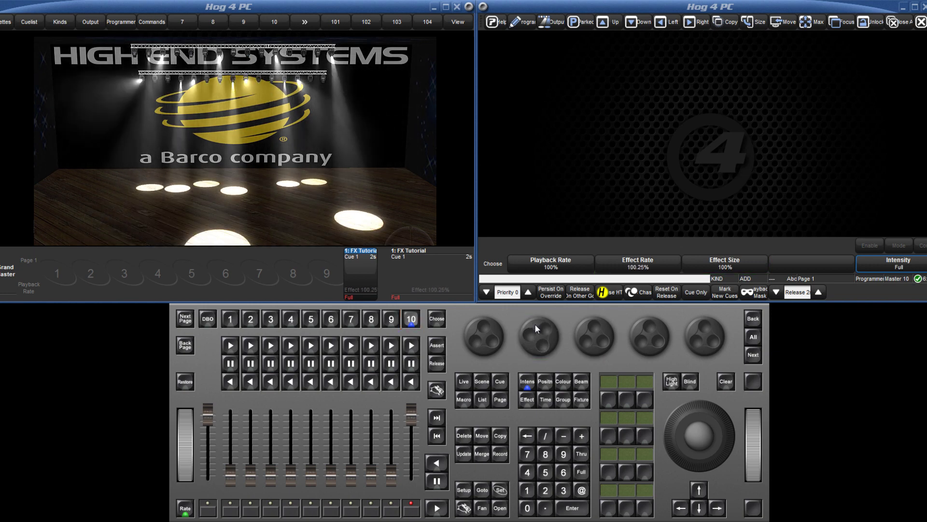
{"action": "left_click", "coordinate": [437, 363]}
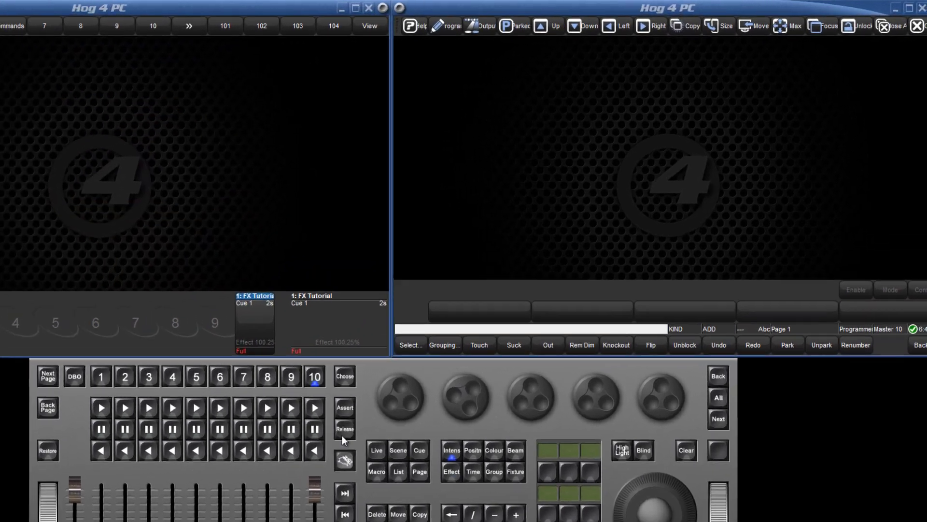
- In the playback options for master 10, set the fader to Scale Effect Rate with an upper bound of 4x
{"action": "left_click", "coordinate": [315, 376]}
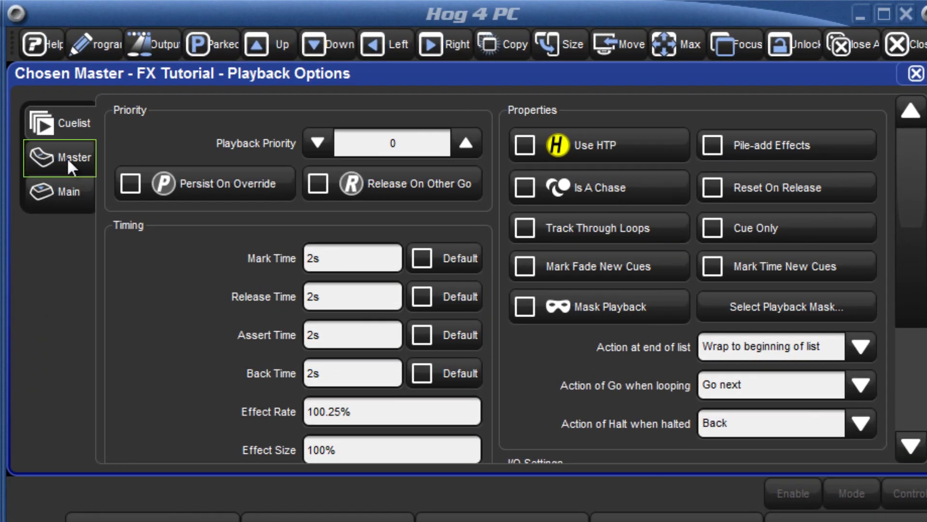
{"action": "left_click", "coordinate": [67, 158]}
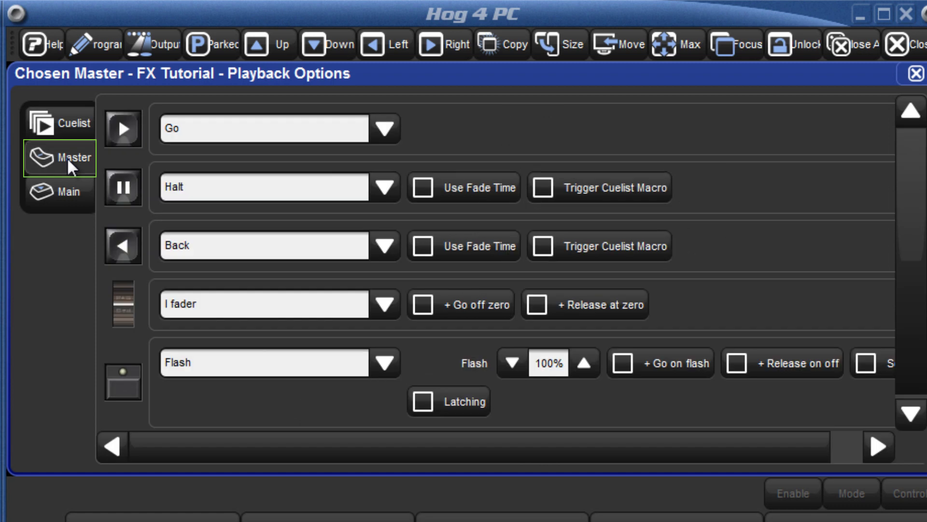
{"action": "left_click", "coordinate": [239, 302]}
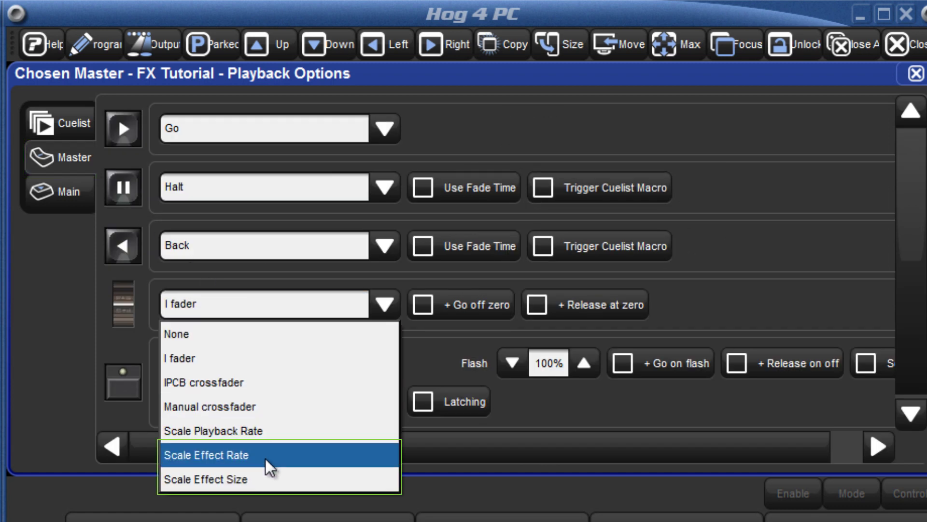
{"action": "left_click", "coordinate": [265, 458]}
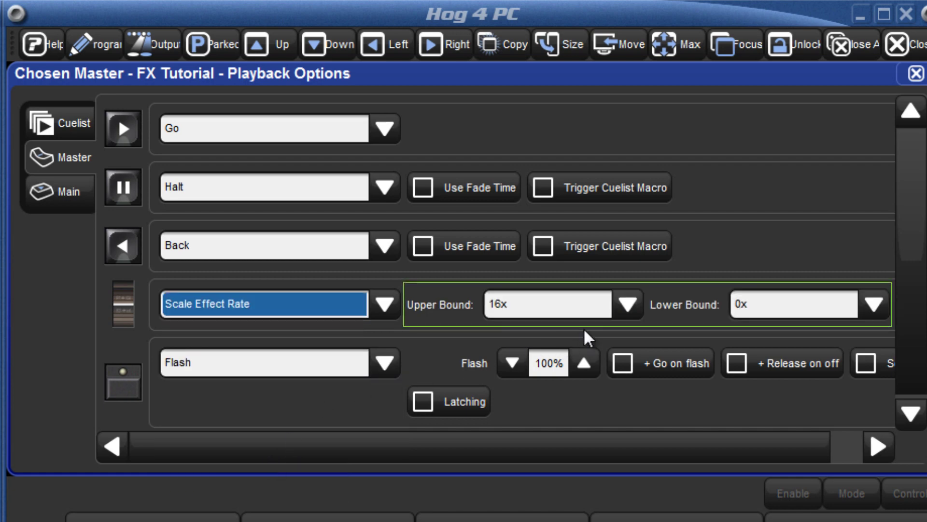
{"action": "left_click", "coordinate": [624, 309]}
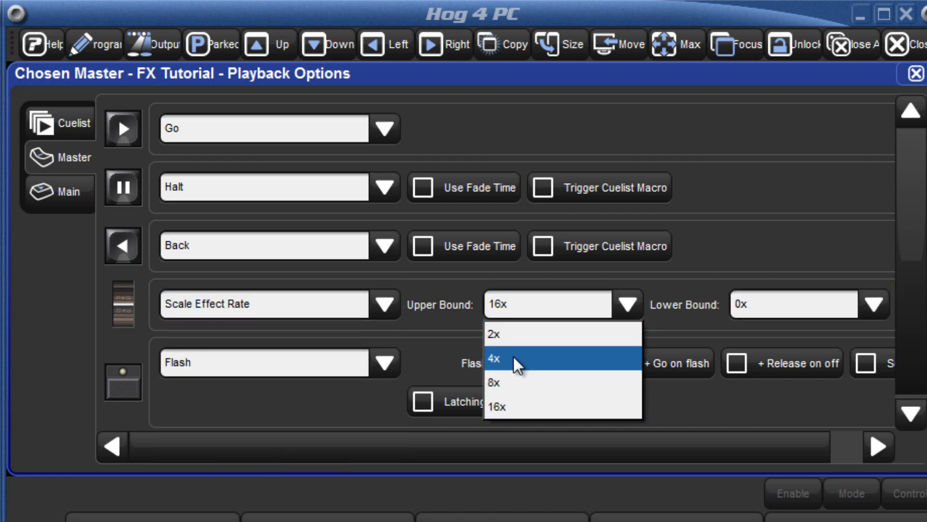
{"action": "left_click", "coordinate": [515, 359]}
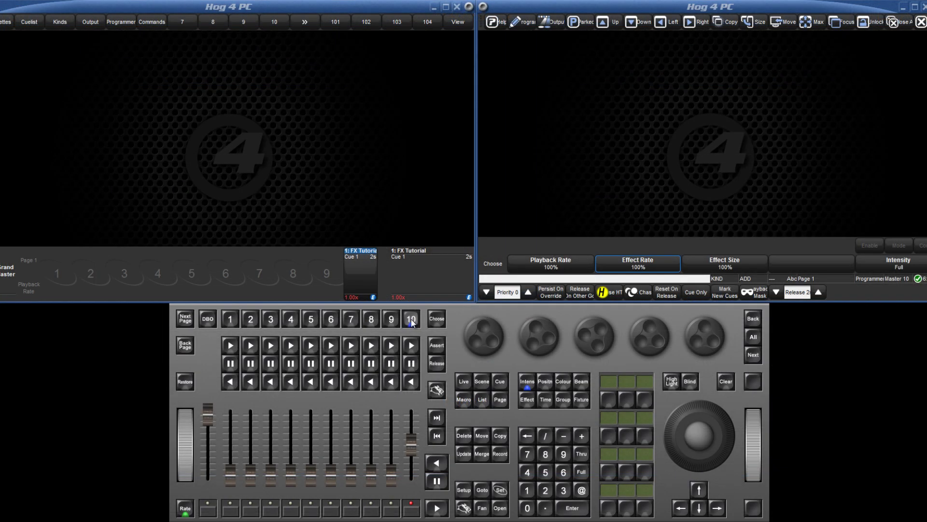
- Choose master 10 and lower its fader to the minimum to scale down the effect rate
{"action": "left_click", "coordinate": [411, 319]}
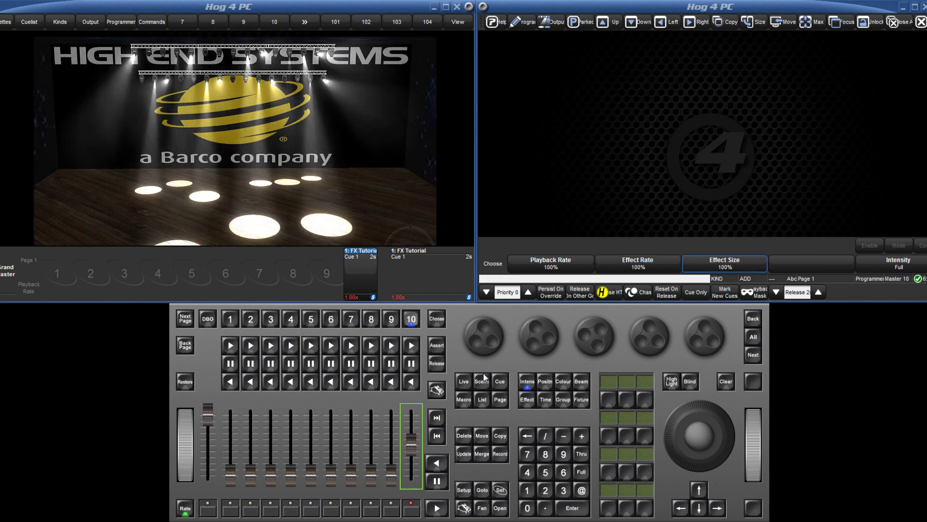
{"action": "left_click_drag", "start_coordinate": [411, 442], "coordinate": [410, 483]}
{"action": "left_click", "coordinate": [622, 272]}
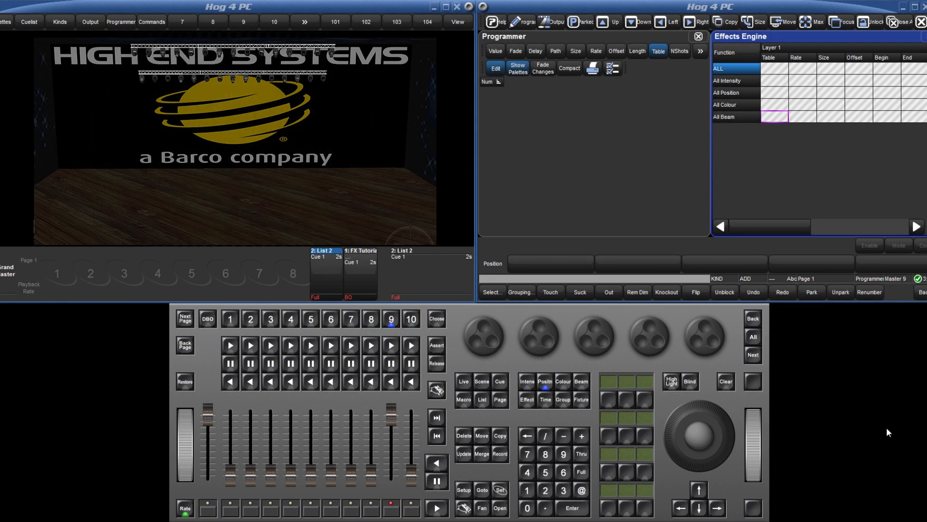
- Set the effect table of Intensity, Pan and Tilt to Off for group 1 and clear the programmer
{"action": "left_click", "coordinate": [563, 399]}
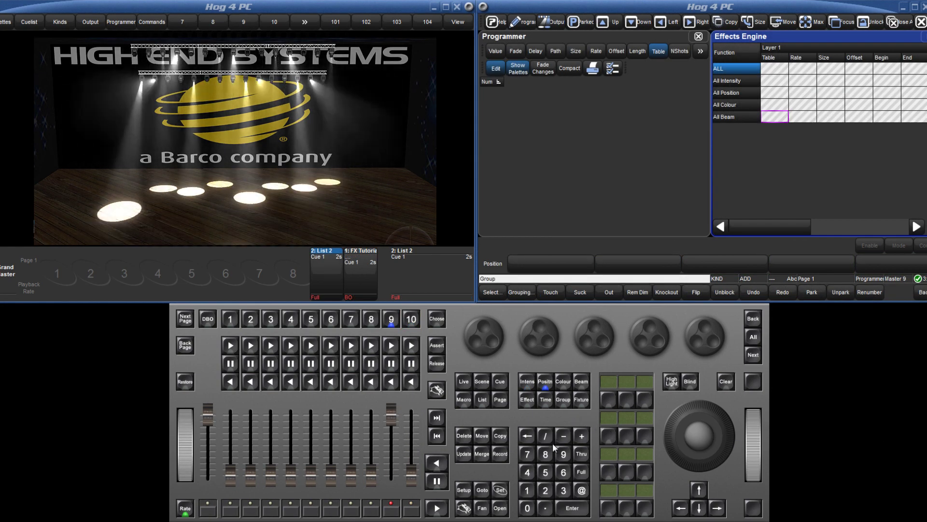
{"action": "left_click", "coordinate": [527, 490]}
{"action": "left_click", "coordinate": [562, 506]}
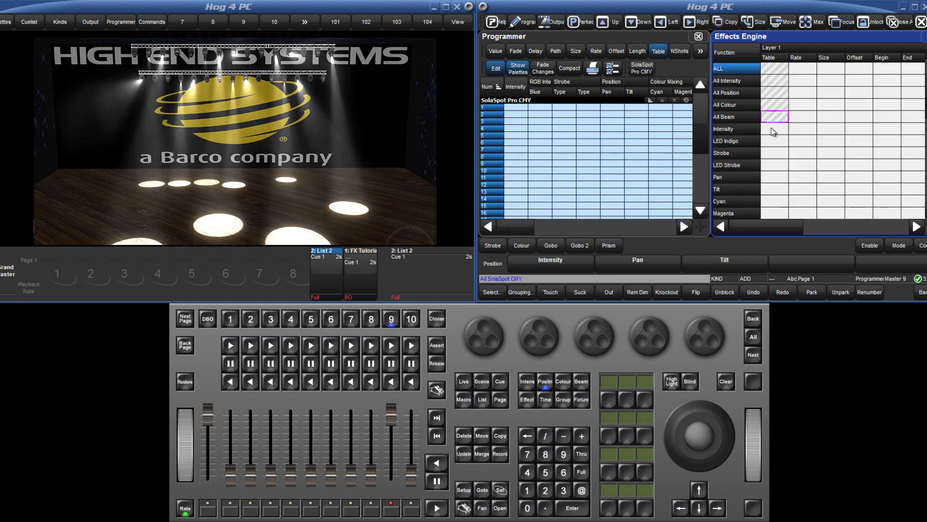
{"action": "left_click", "coordinate": [774, 130]}
{"action": "left_click", "coordinate": [774, 161]}
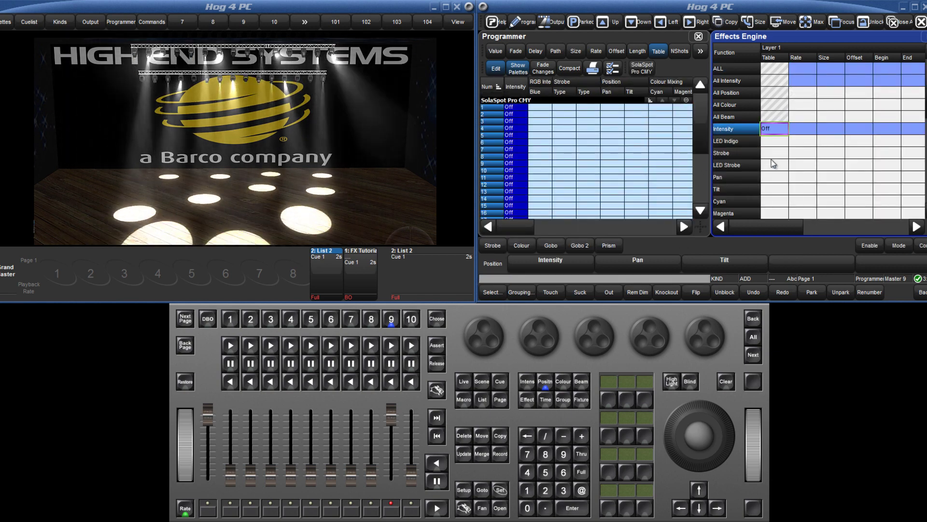
{"action": "left_click_drag", "start_coordinate": [775, 177], "coordinate": [774, 189]}
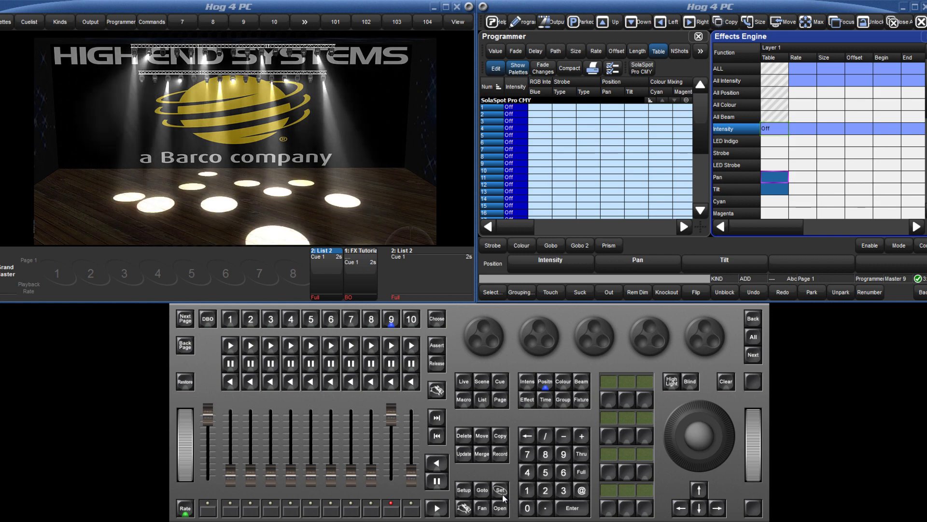
{"action": "left_click", "coordinate": [501, 491]}
{"action": "left_click", "coordinate": [765, 67]}
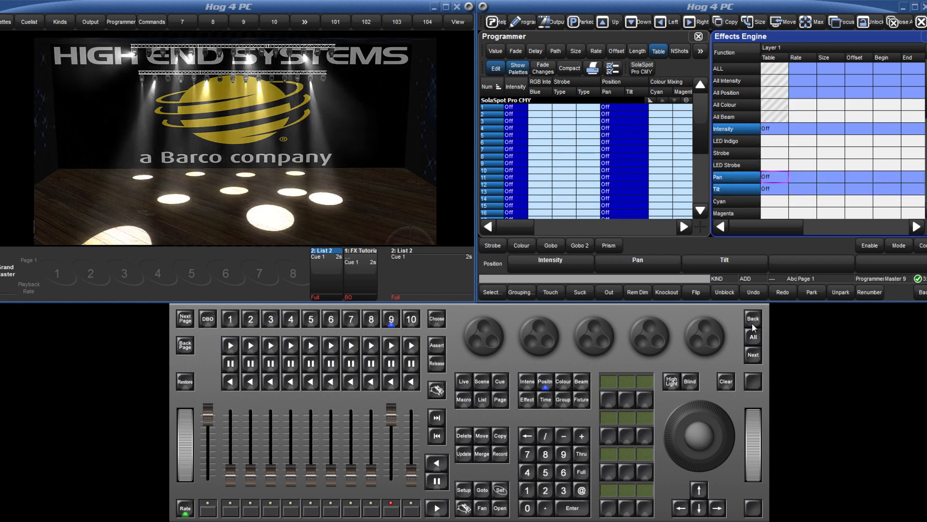
{"action": "left_click", "coordinate": [726, 382]}
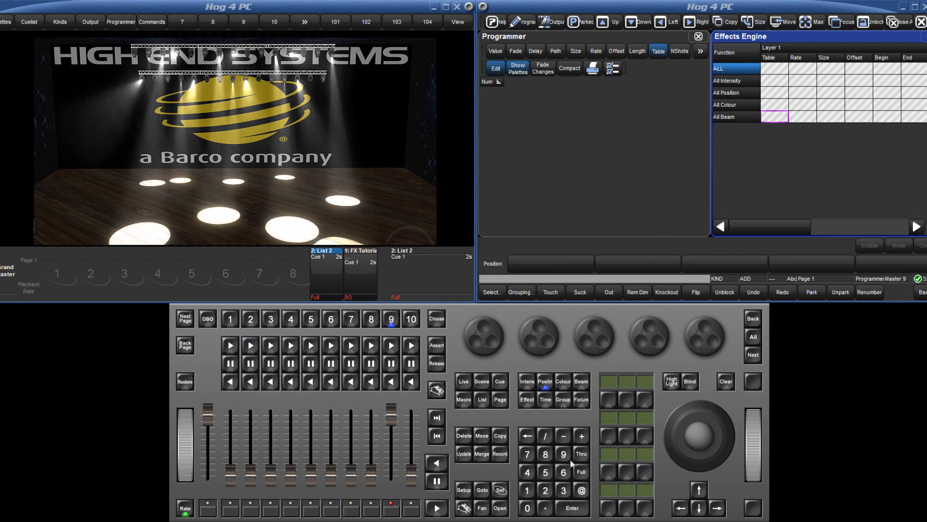
- Bring group 1 to full intensity and apply position palette 1 (DS Fan), showing values in the Programmer
{"action": "left_click", "coordinate": [558, 400]}
{"action": "left_click", "coordinate": [527, 490]}
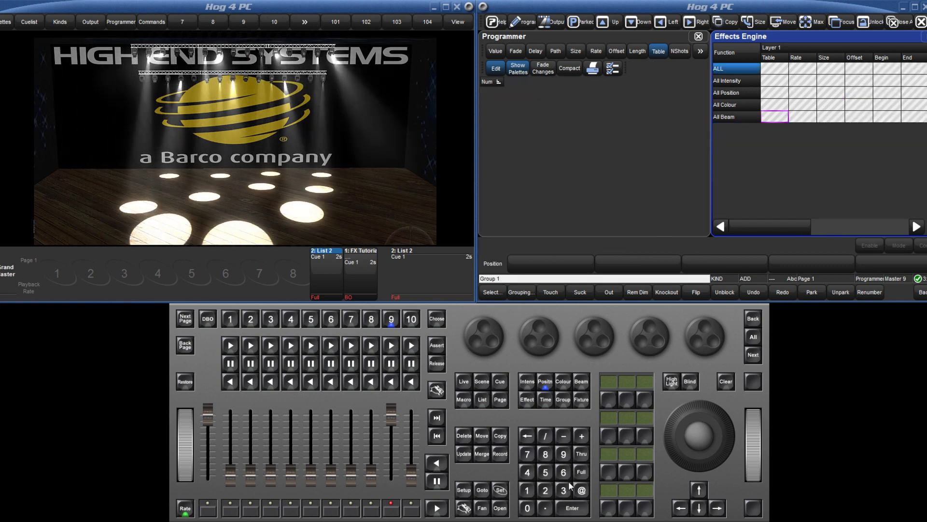
{"action": "left_click", "coordinate": [581, 472]}
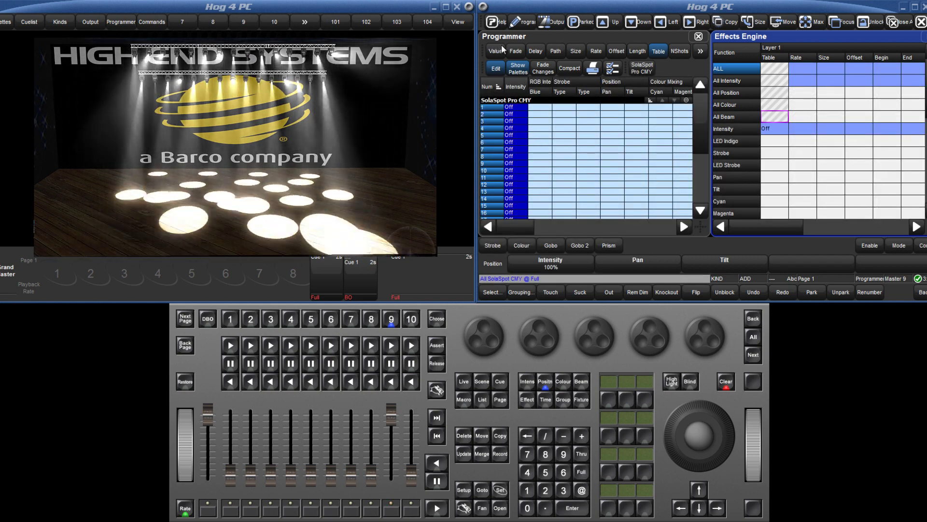
{"action": "left_click", "coordinate": [501, 51]}
{"action": "left_click", "coordinate": [545, 381]}
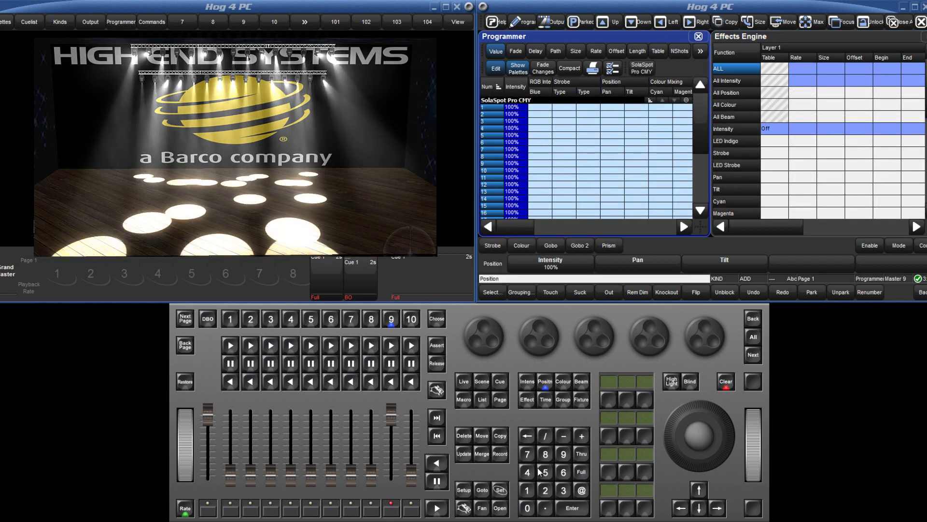
{"action": "left_click", "coordinate": [528, 490]}
{"action": "left_click", "coordinate": [571, 508]}
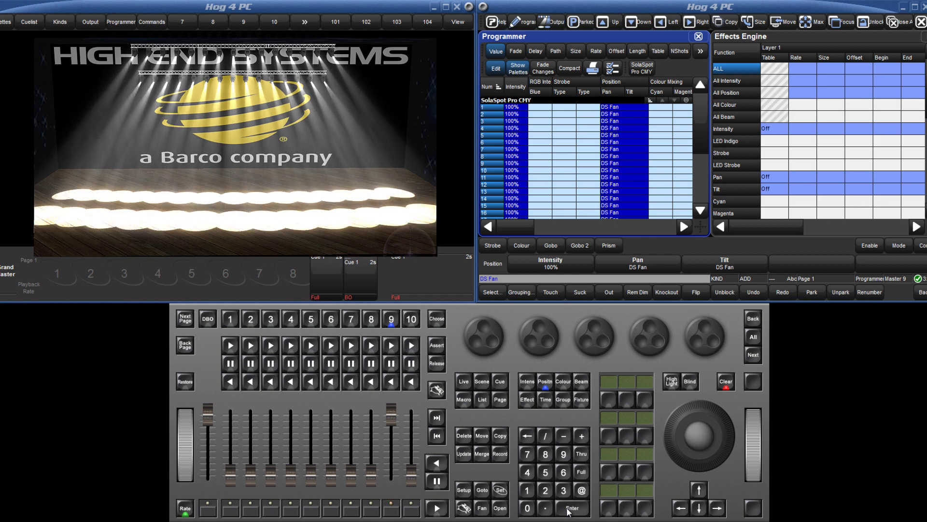
- Start a recording with the kind mask set to Intensity, Position and Time, leaving out Effects
{"action": "left_click", "coordinate": [500, 454]}
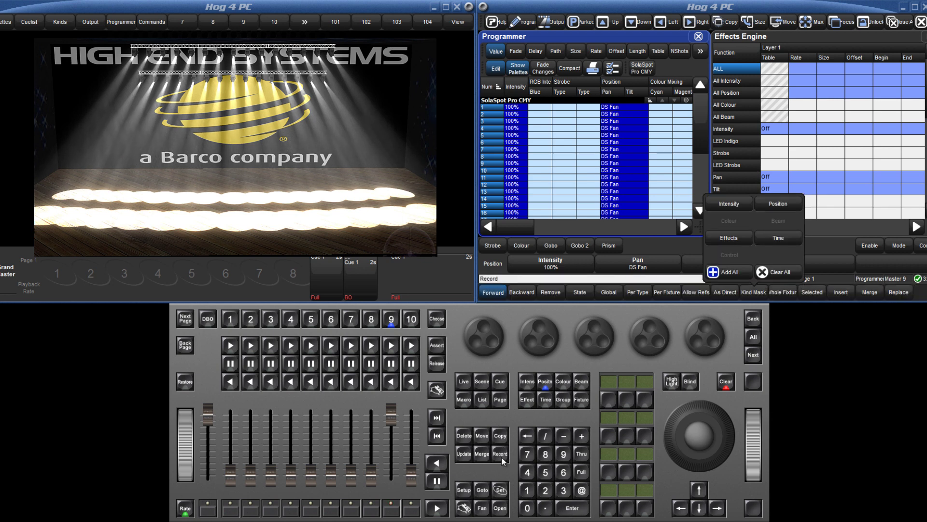
{"action": "left_click", "coordinate": [745, 208]}
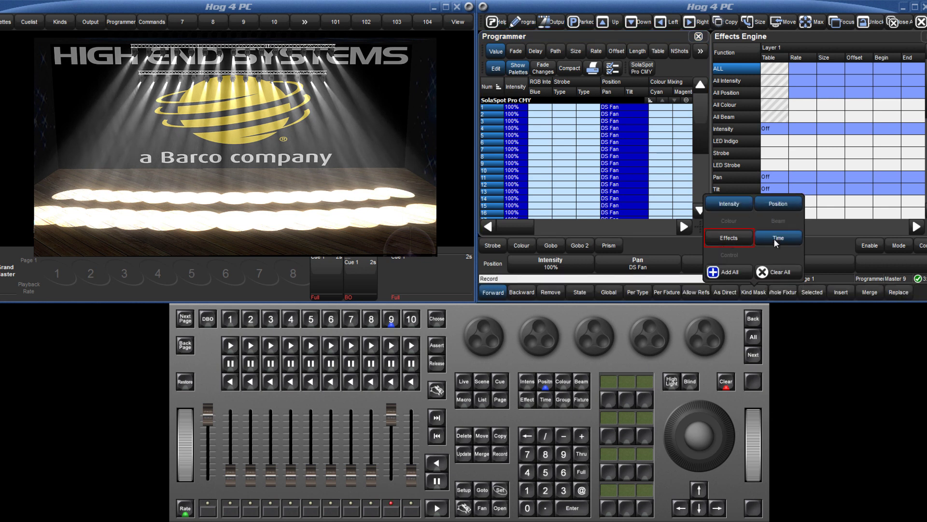